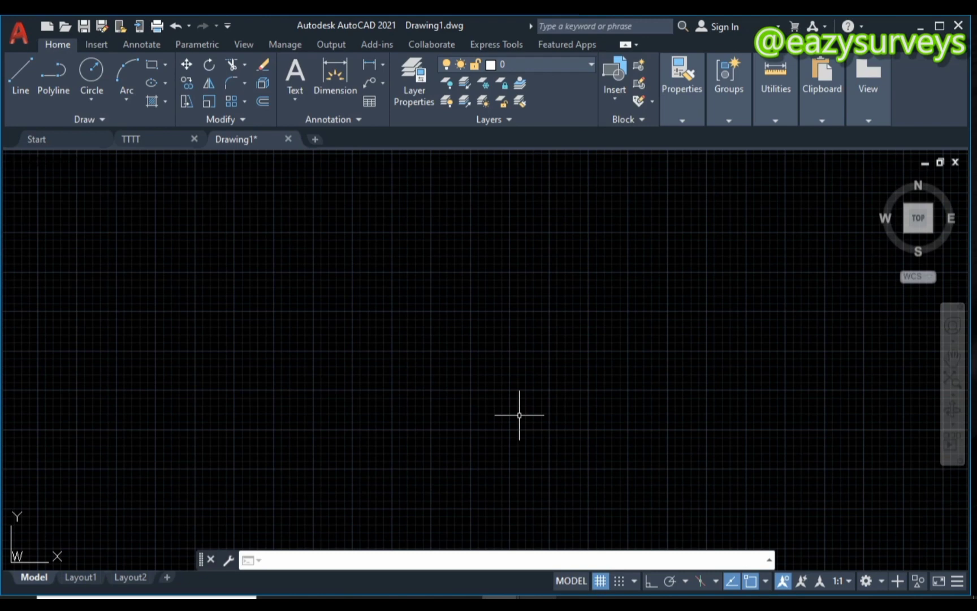
# Set drawing units to Decimal 0.000 lengths, Deg/Min/Sec angles and Meters insertion scale
pyautogui.press('Escape')
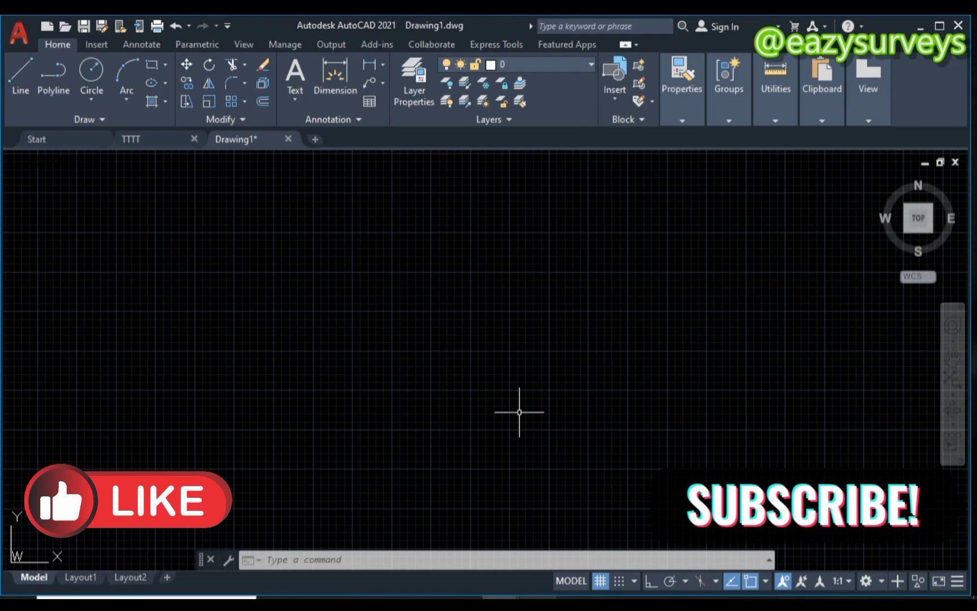
pyautogui.write('u')
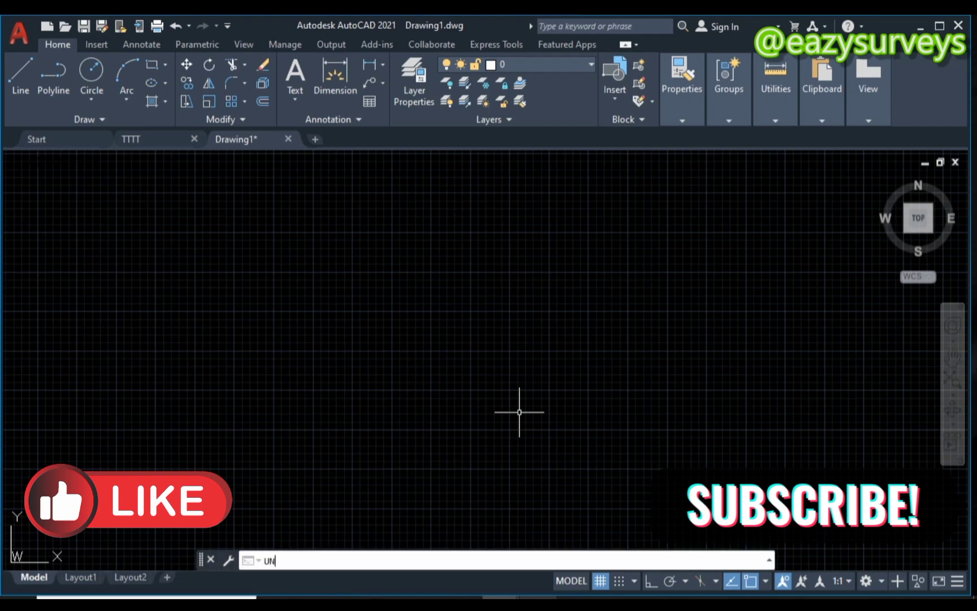
pyautogui.press('Return')
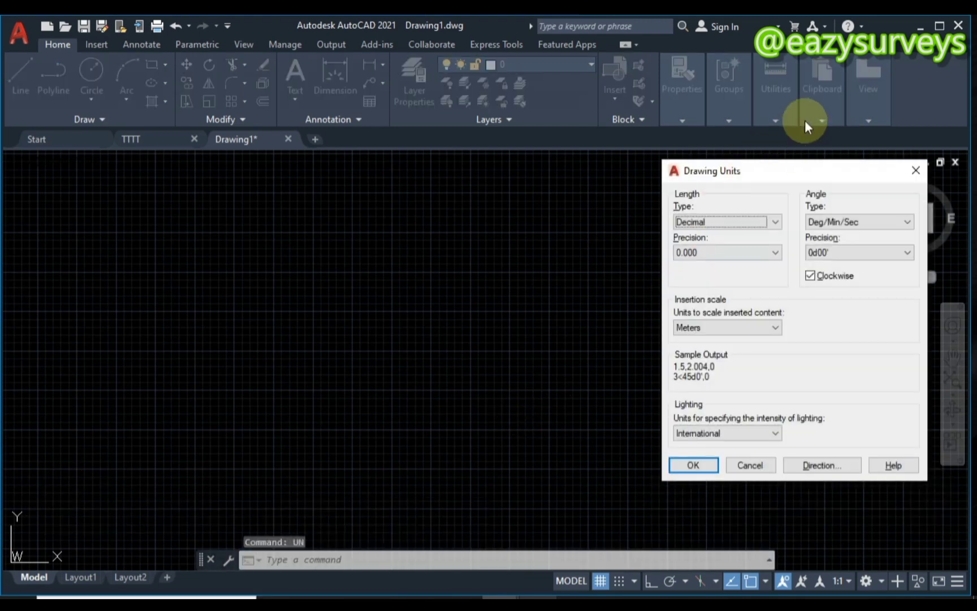
pyautogui.moveTo(796, 167)
pyautogui.mouseDown()
pyautogui.moveTo(716, 187)
pyautogui.moveTo(671, 186)
pyautogui.mouseUp()
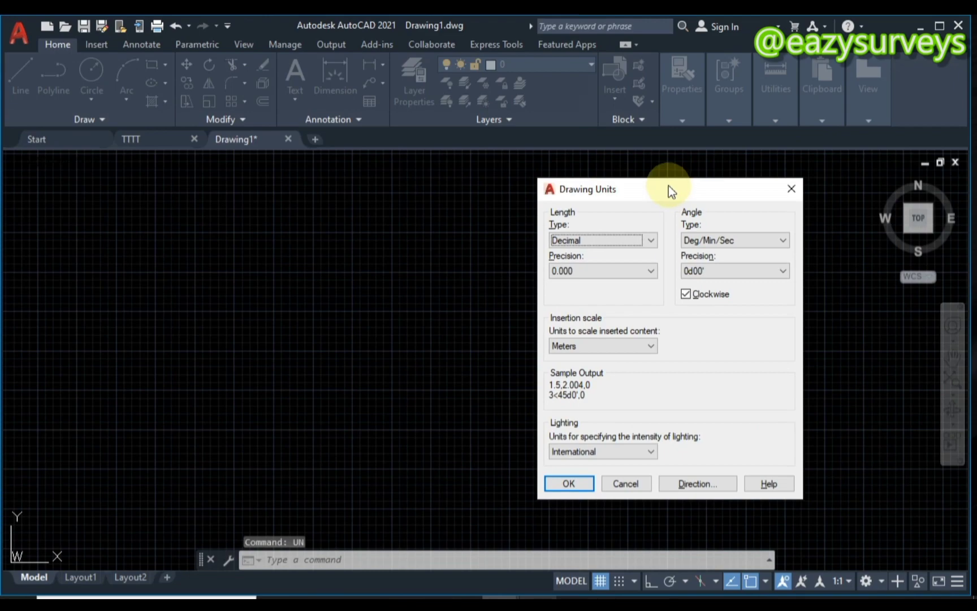
pyautogui.click(568, 483)
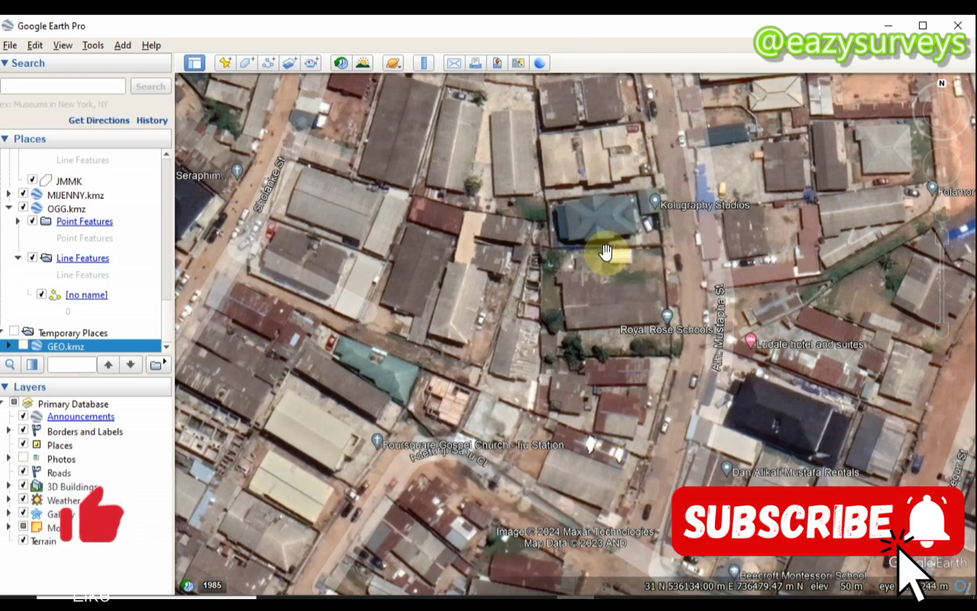
# Add a new placemark and give it a circle-dot icon at a reduced scale
pyautogui.click(226, 63)
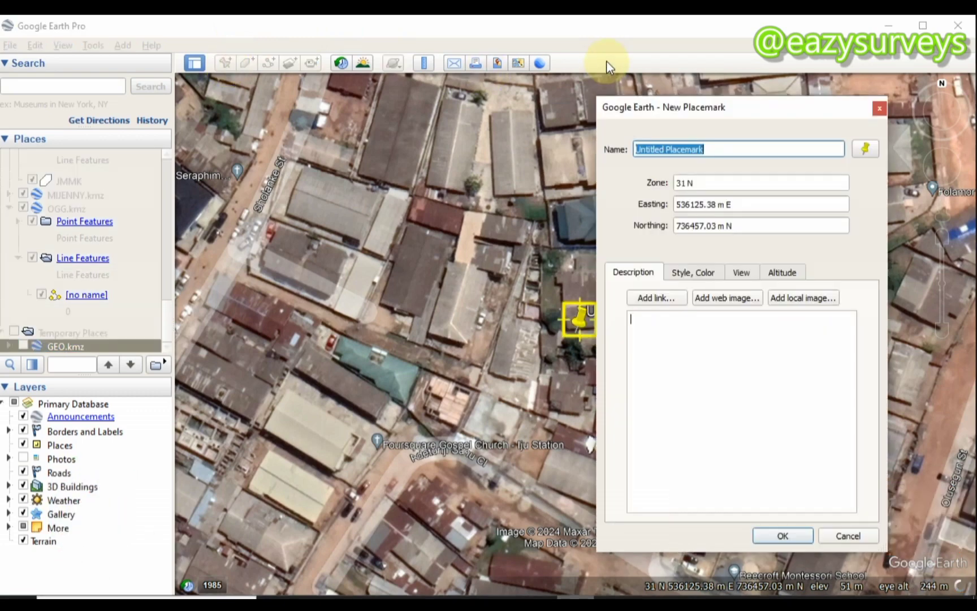
pyautogui.moveTo(701, 108); pyautogui.dragTo(127, 81)
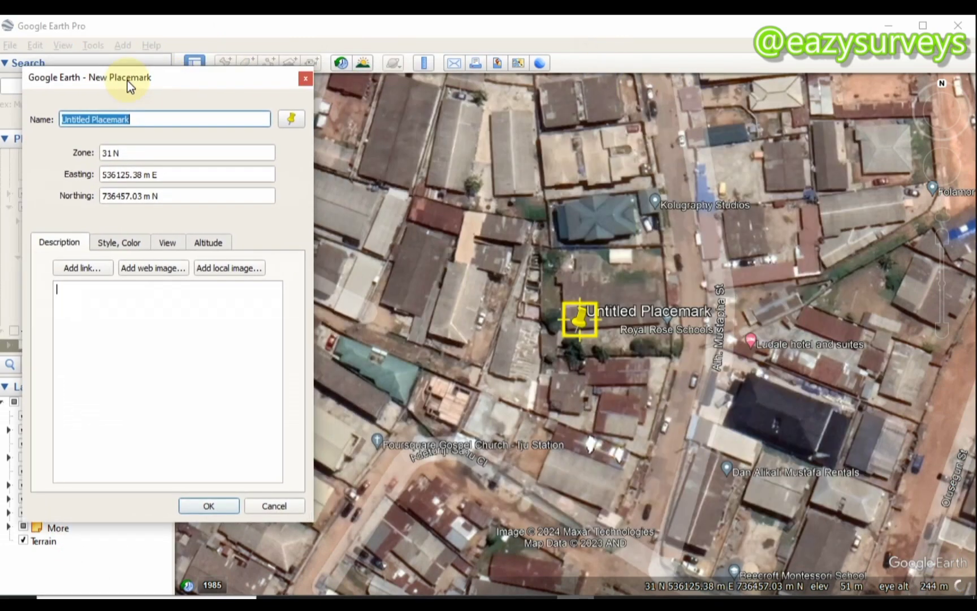
pyautogui.click(292, 117)
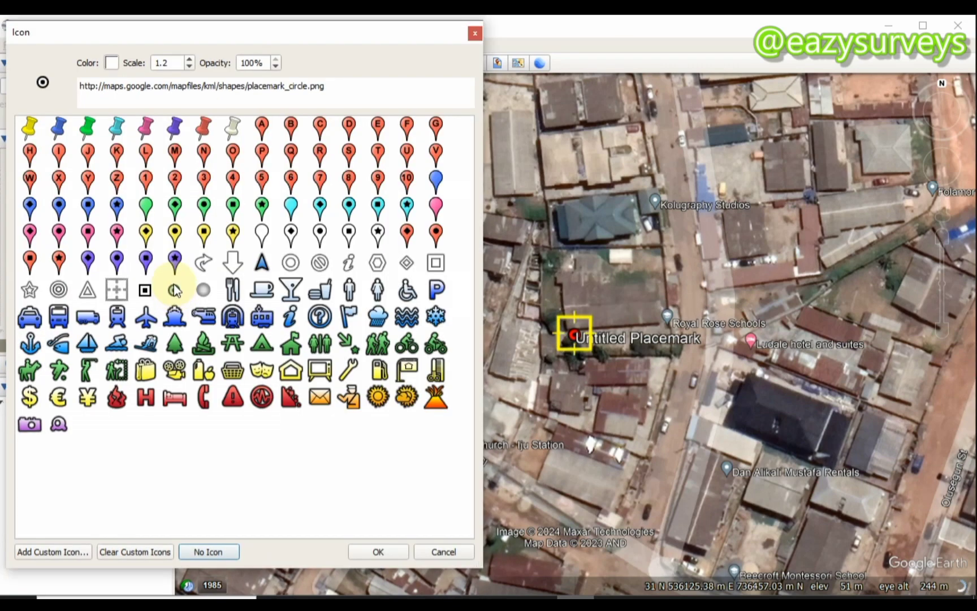
pyautogui.click(189, 66)
pyautogui.click(189, 67)
pyautogui.click(190, 67)
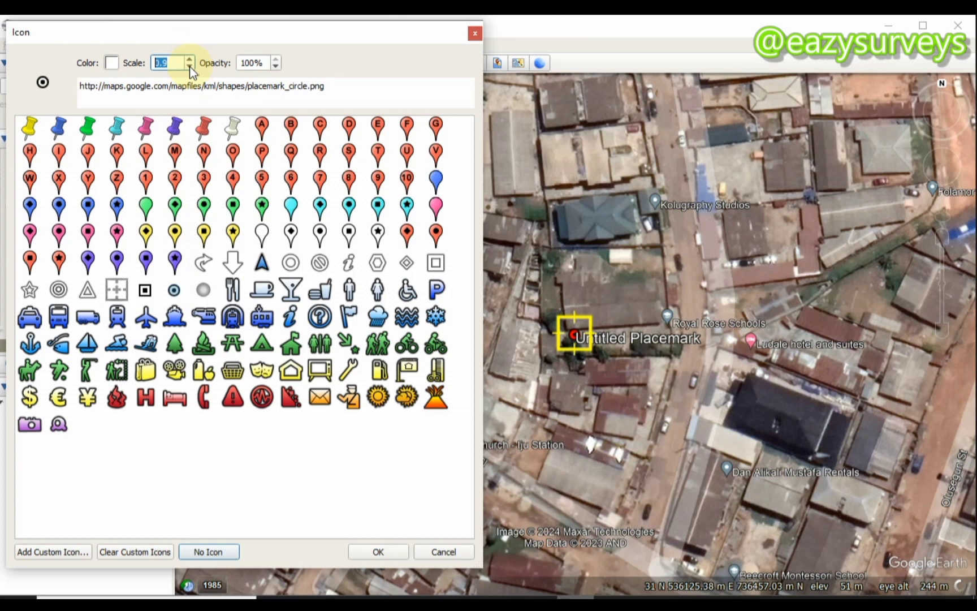
pyautogui.click(190, 67)
pyautogui.click(377, 553)
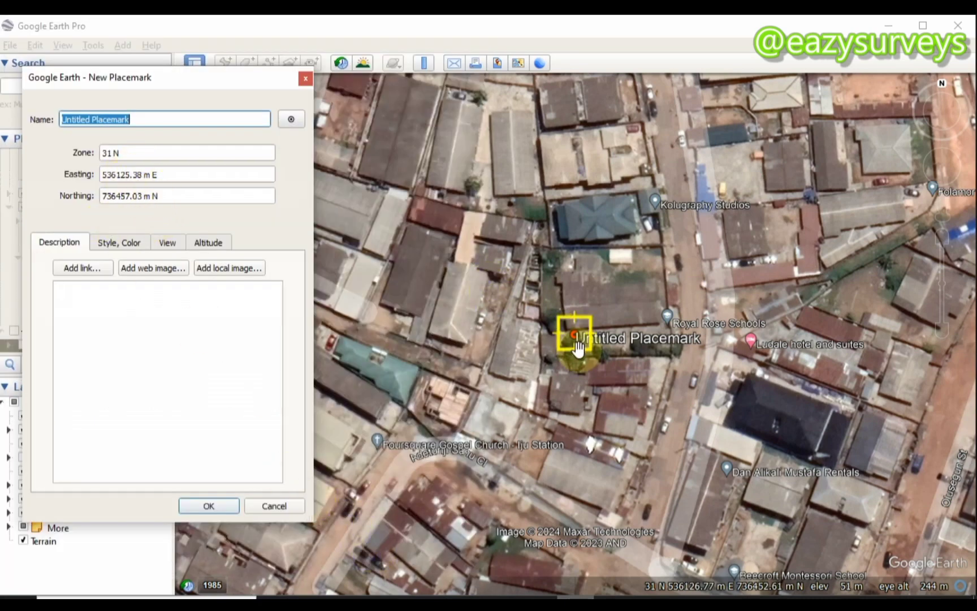
# Move the placemark to 536209.15 E, 736517.88 N and copy its Easting 536209.15
pyautogui.moveTo(580, 348); pyautogui.dragTo(871, 129)
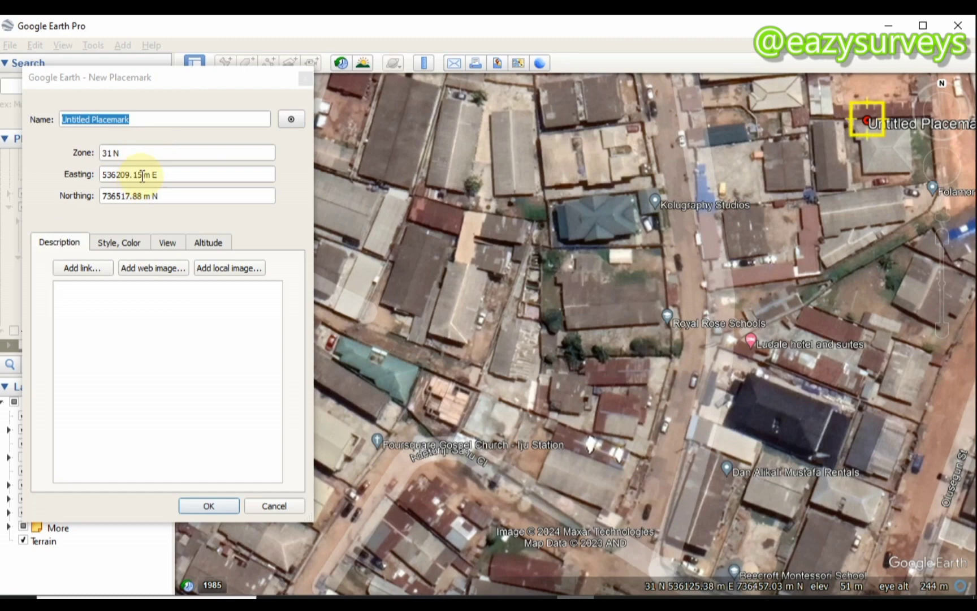
pyautogui.moveTo(141, 175); pyautogui.dragTo(101, 174)
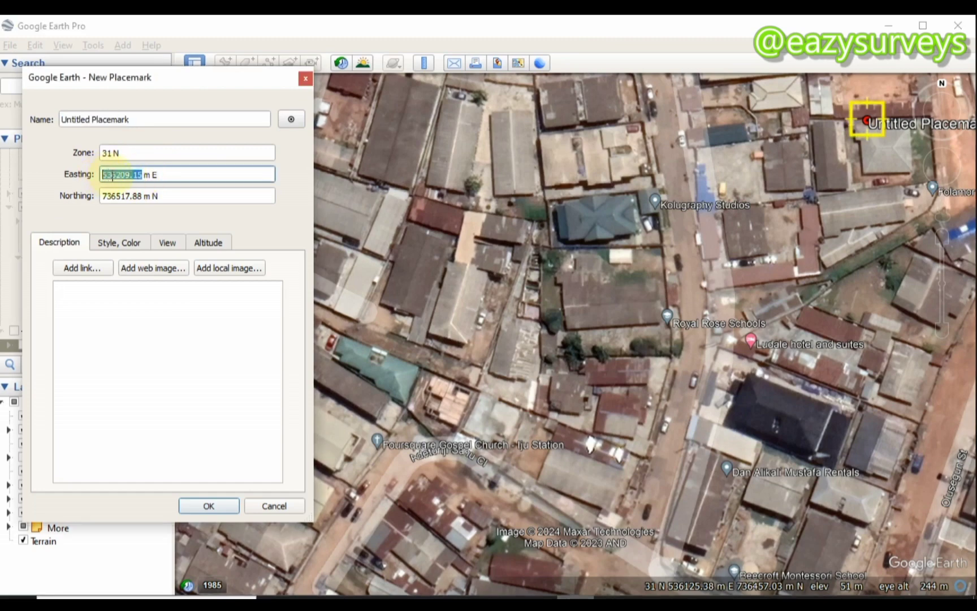
pyautogui.rightClick(111, 176)
pyautogui.click(148, 239)
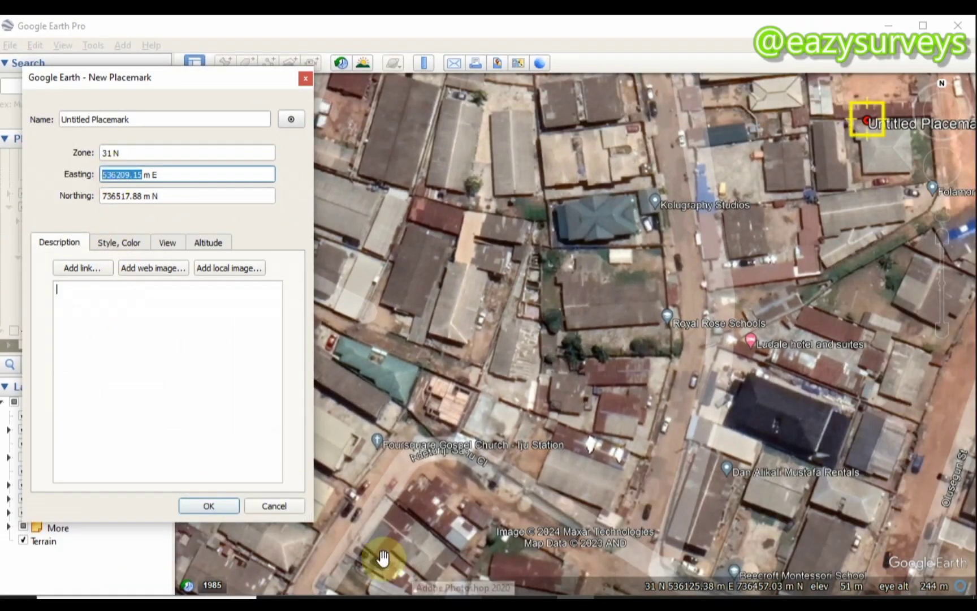
pyautogui.click(503, 598)
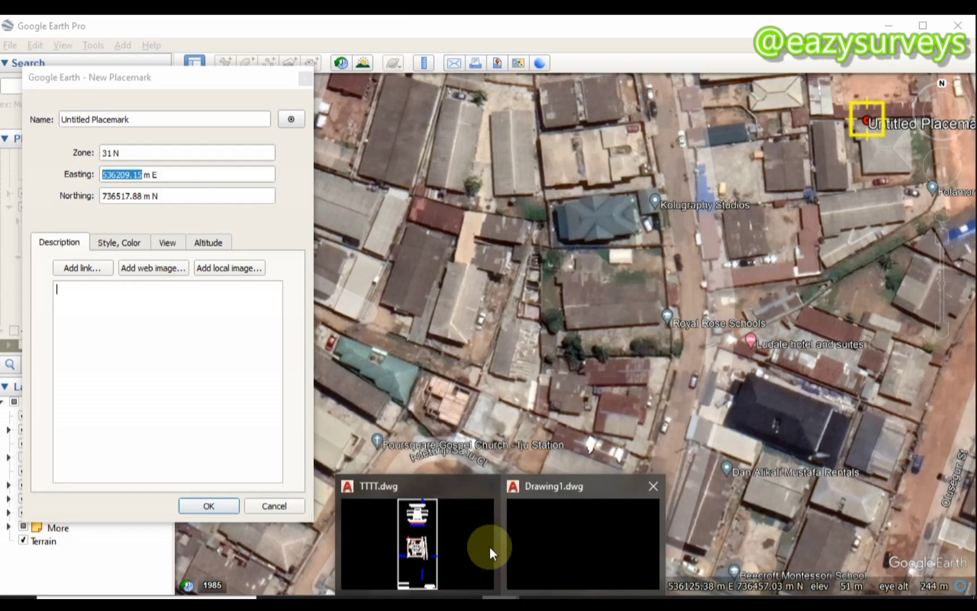
# In Drawing1, start the PO point command and enter 536209.15 as the easting
pyautogui.click(515, 543)
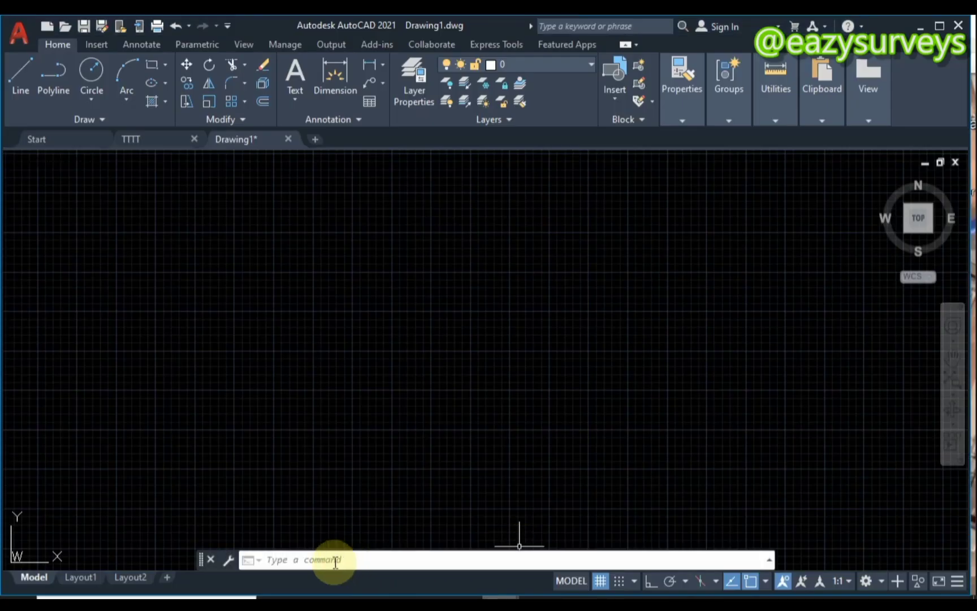
pyautogui.click(276, 560)
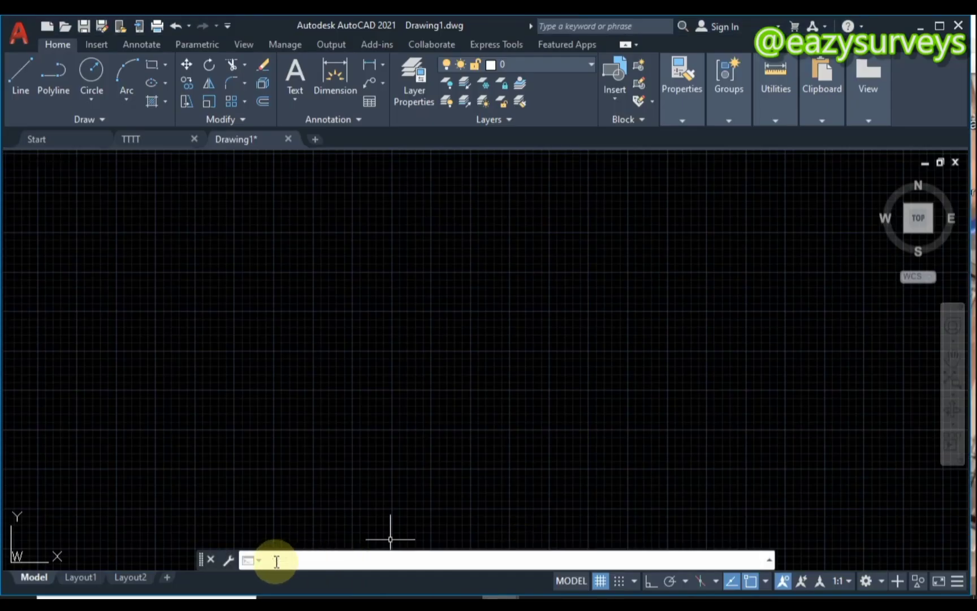
pyautogui.write('PO')
pyautogui.press('Return')
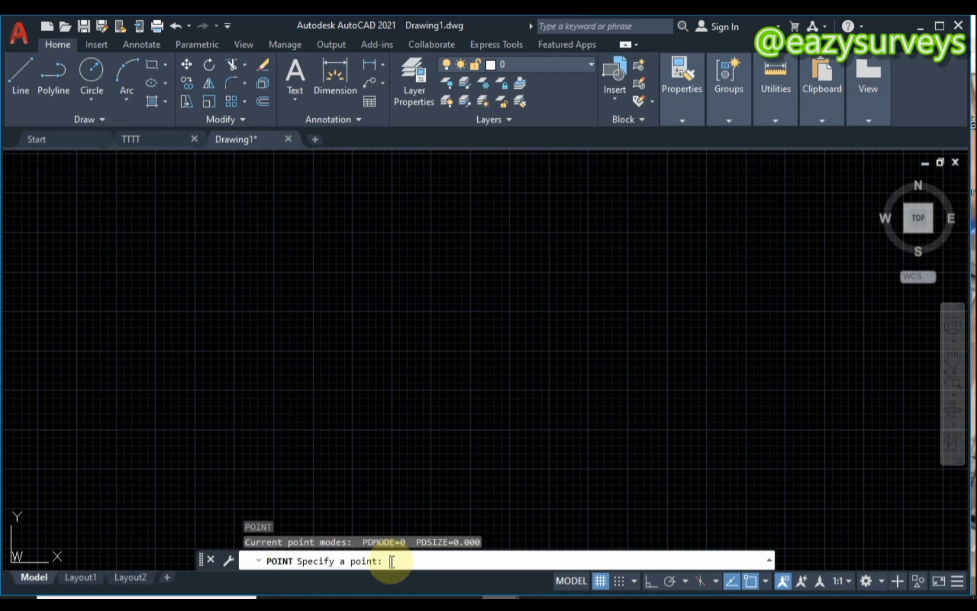
pyautogui.write('536209.15,')
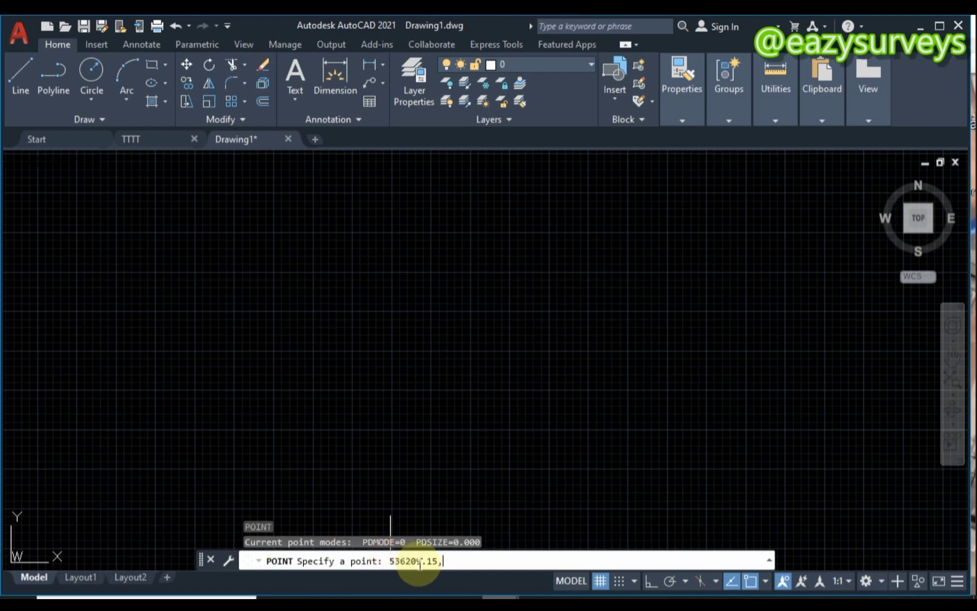
pyautogui.click(567, 595)
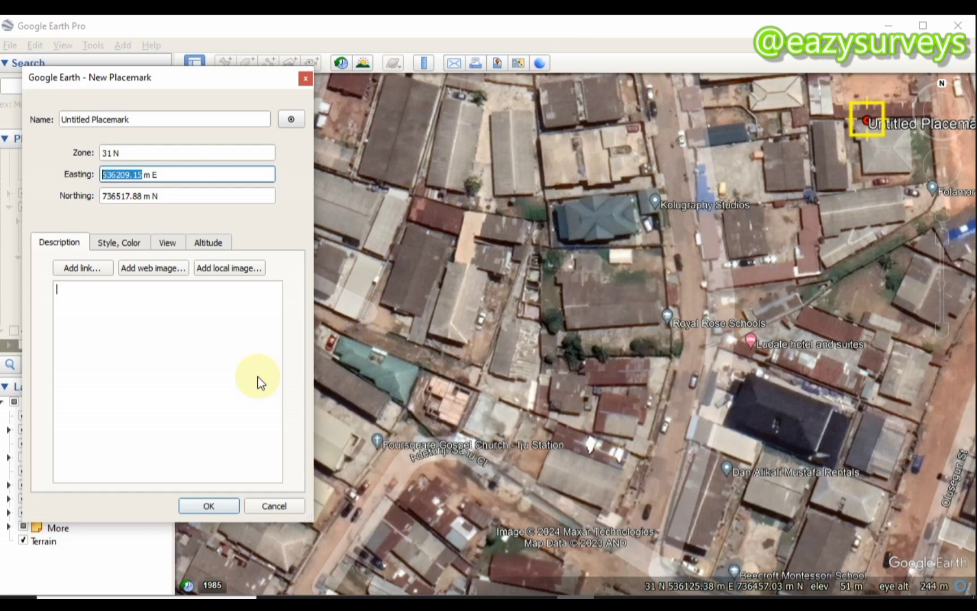
# Copy the placemark's Northing 736517.88 and return to Drawing1
pyautogui.moveTo(140, 196); pyautogui.dragTo(100, 197)
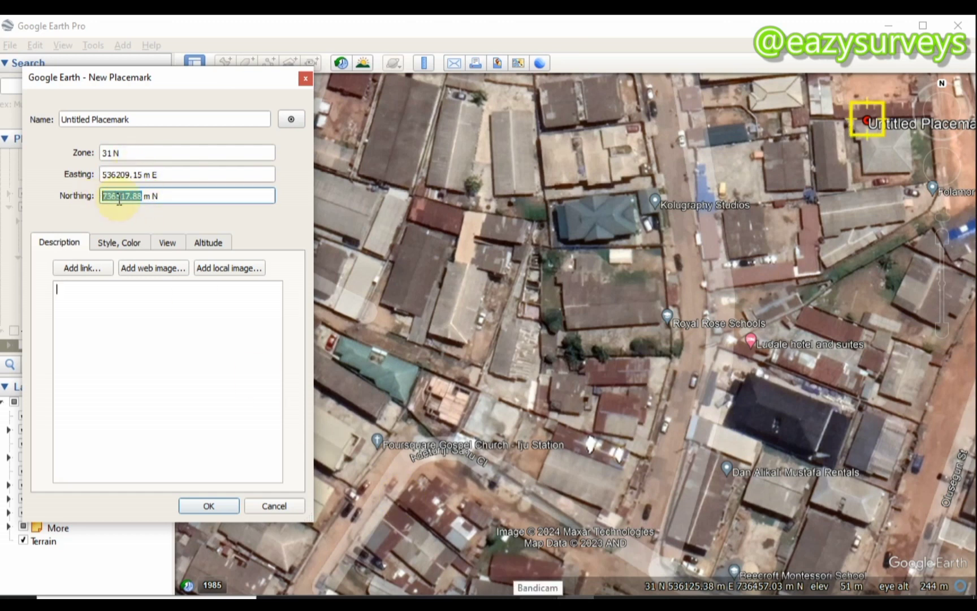
pyautogui.rightClick(119, 199)
pyautogui.click(149, 260)
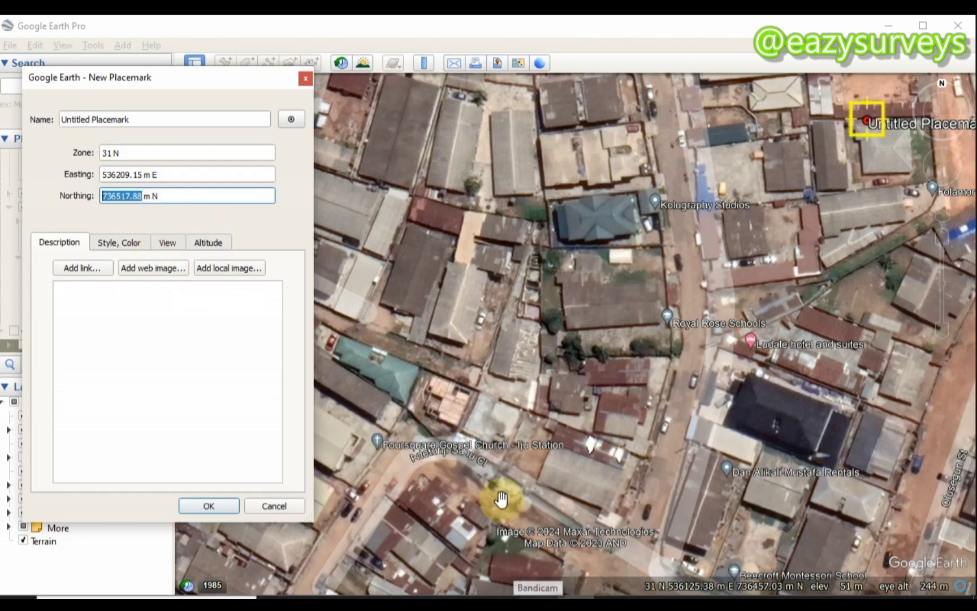
pyautogui.moveTo(528, 593)
pyautogui.click(539, 558)
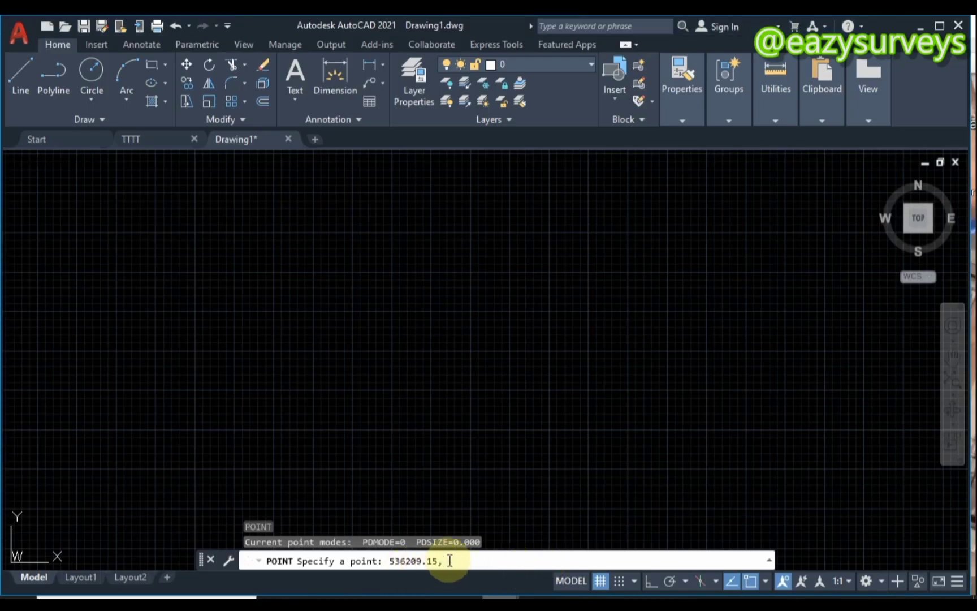
# Paste the Northing to place the point at 536209.15,736517.88
pyautogui.hotkey('ctrl', 'v')
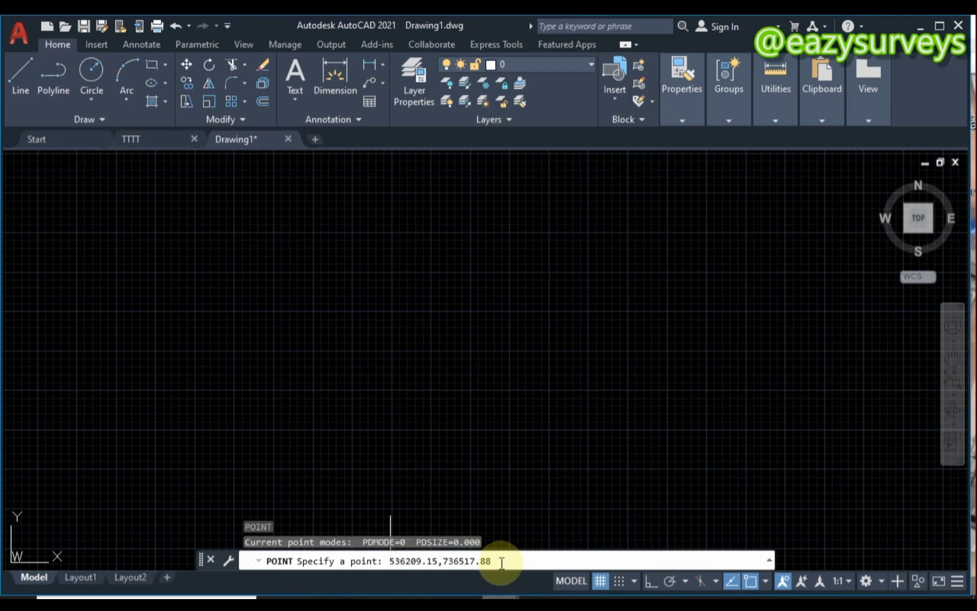
pyautogui.press('Return')
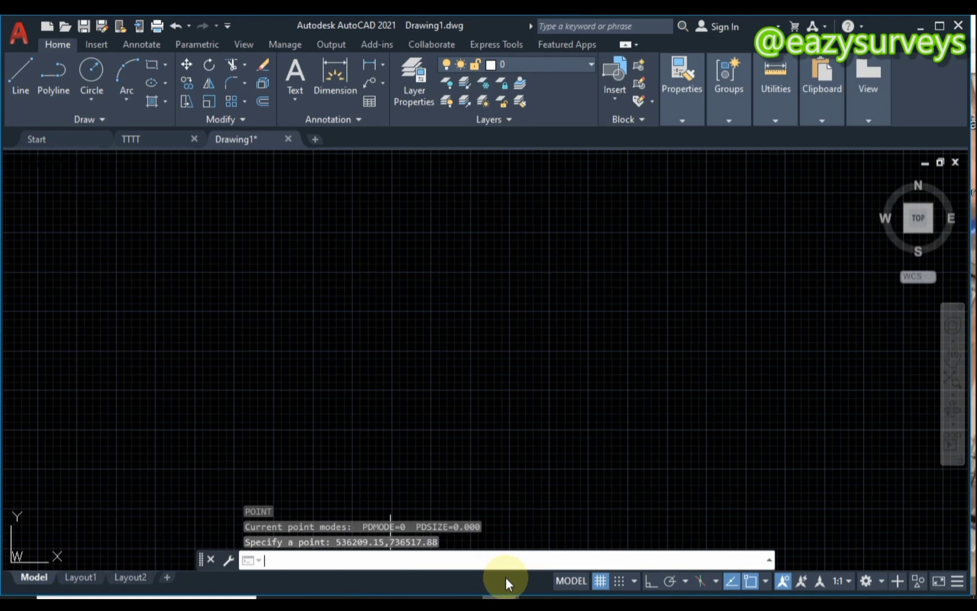
# Set the point style to square-with-dot, size 2 in absolute units
pyautogui.click(770, 110)
pyautogui.click(796, 214)
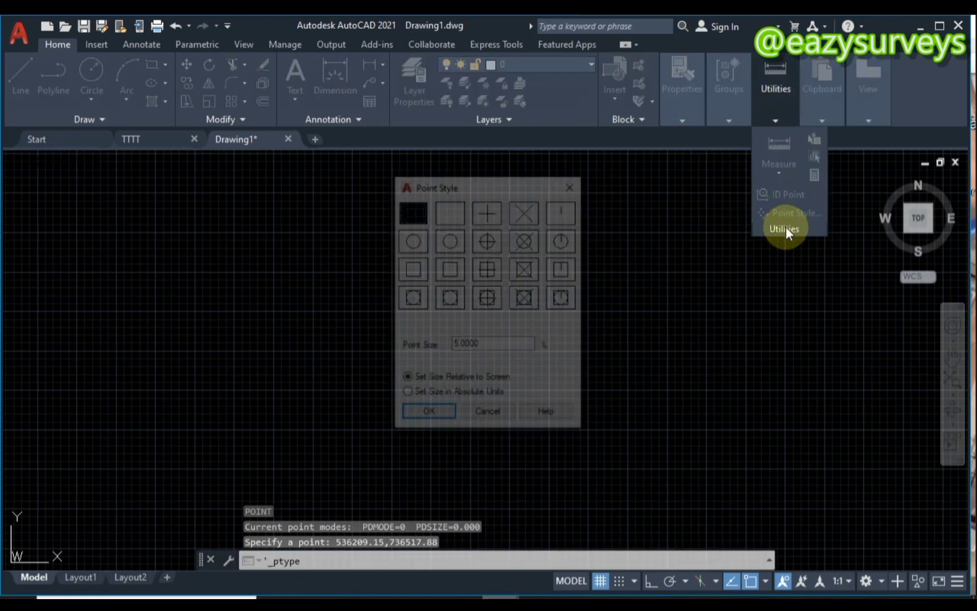
pyautogui.click(411, 270)
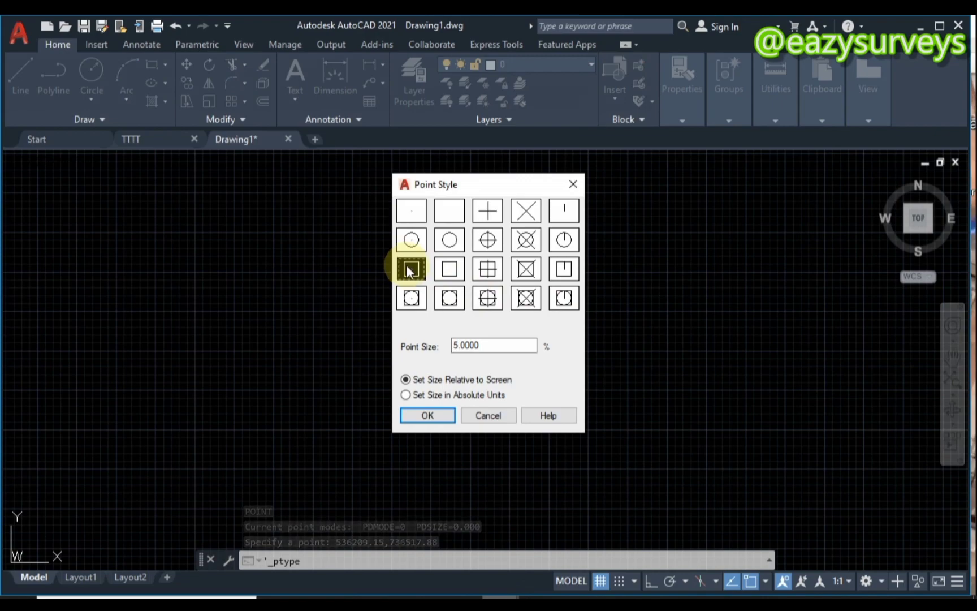
pyautogui.moveTo(472, 344); pyautogui.dragTo(428, 358)
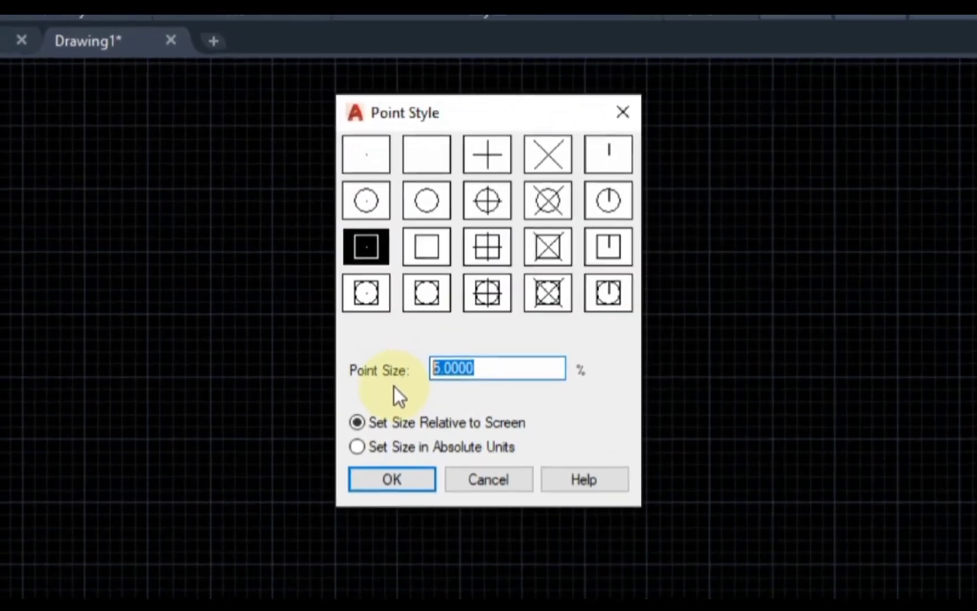
pyautogui.write('2')
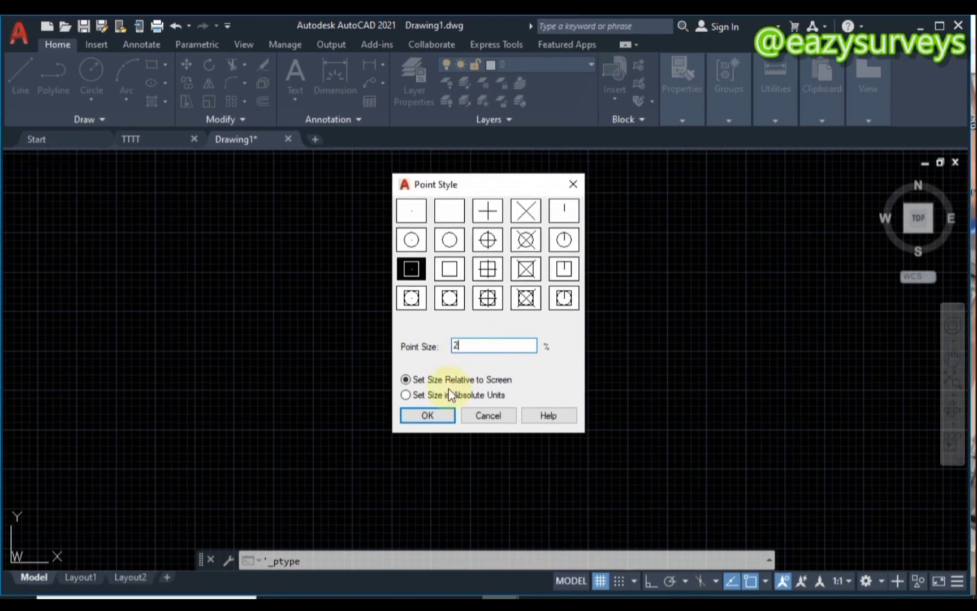
pyautogui.click(435, 397)
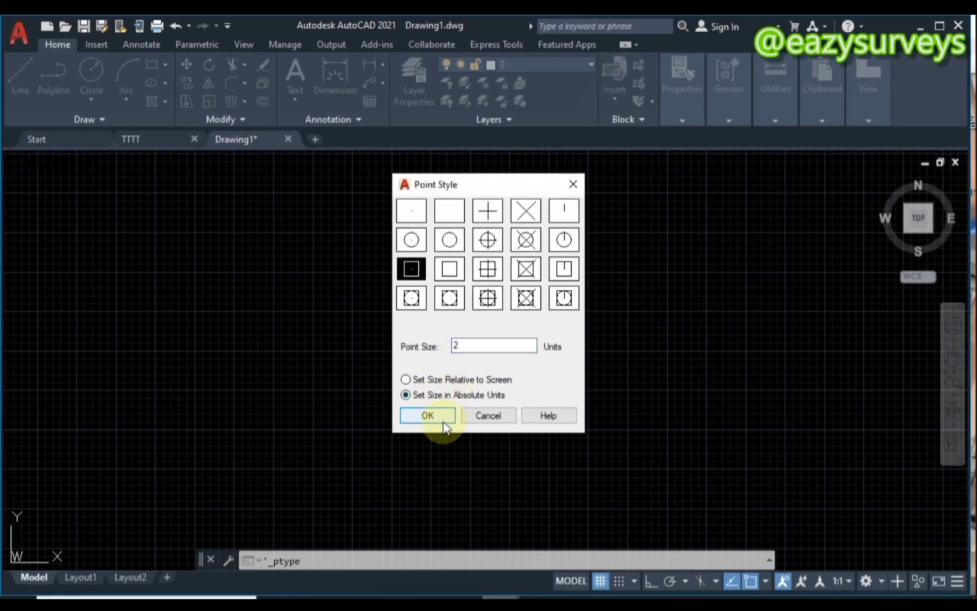
pyautogui.click(442, 418)
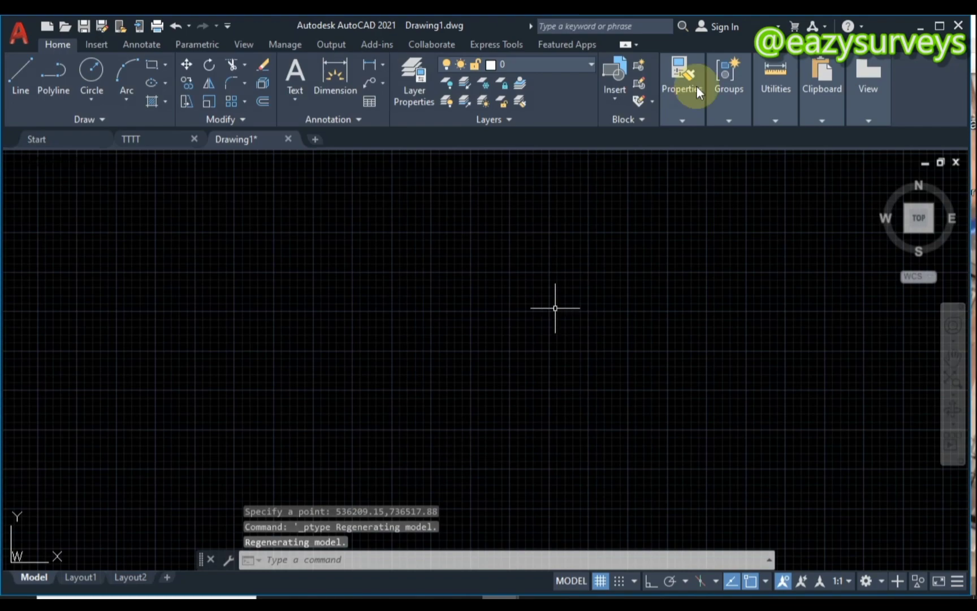
# Rename the first placemark to P1, save it, and begin a second placemark
pyautogui.moveTo(574, 598)
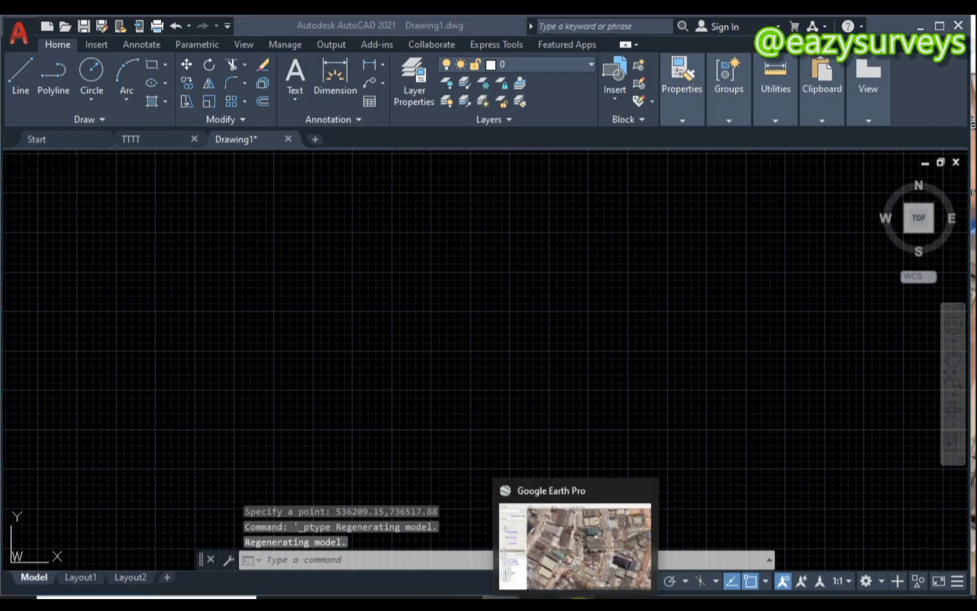
pyautogui.click(634, 515)
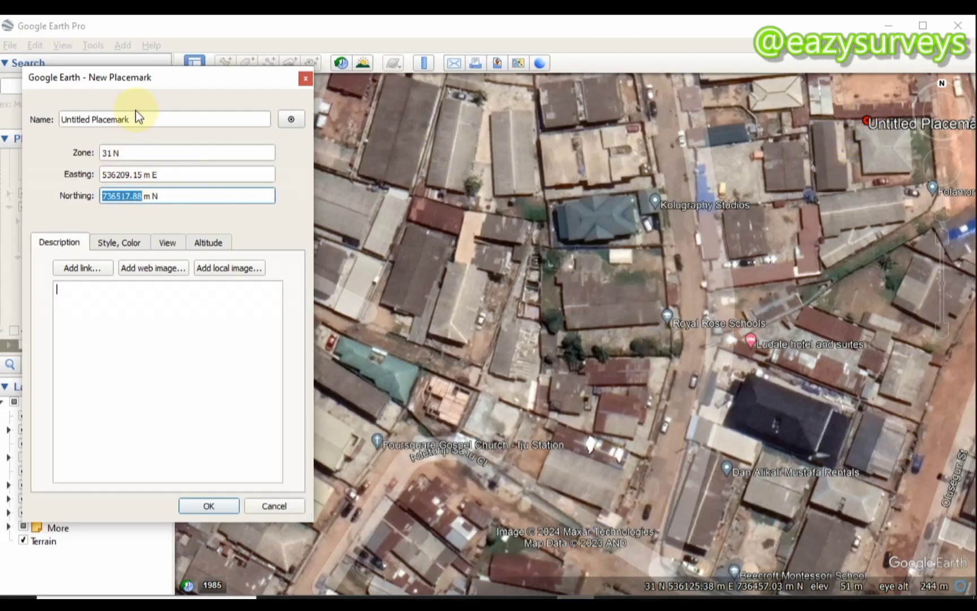
pyautogui.moveTo(137, 120); pyautogui.dragTo(48, 119)
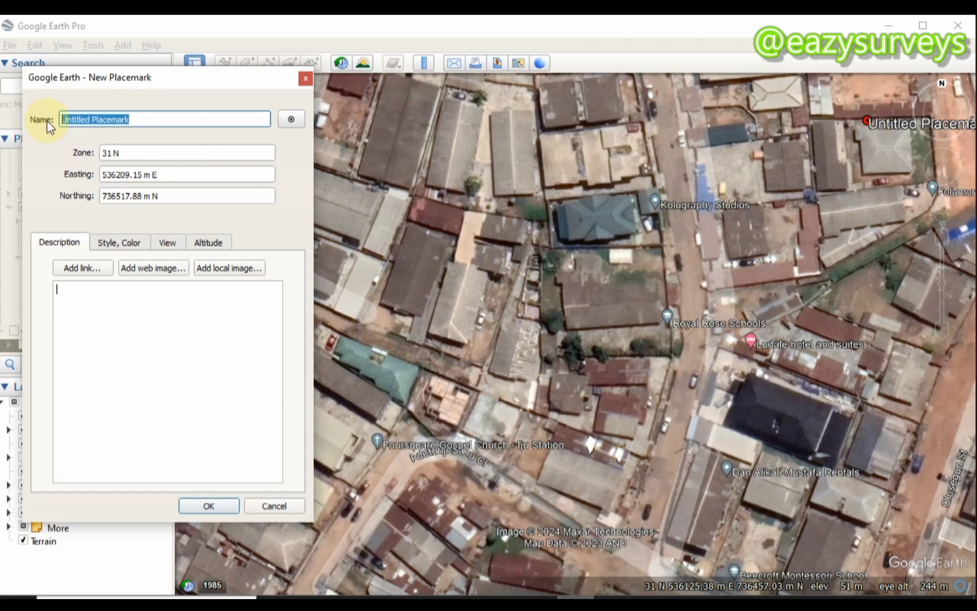
pyautogui.write('P1')
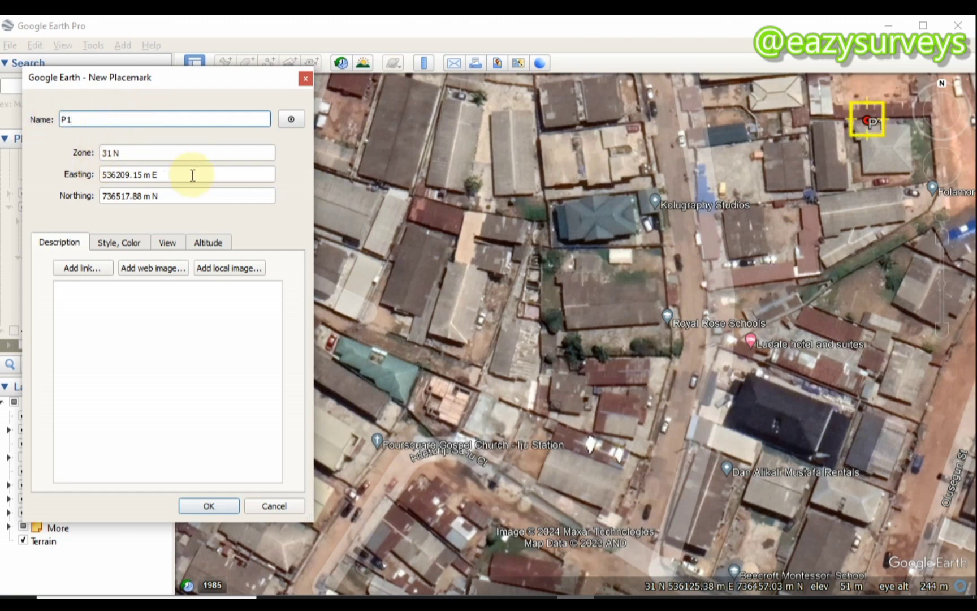
pyautogui.click(208, 505)
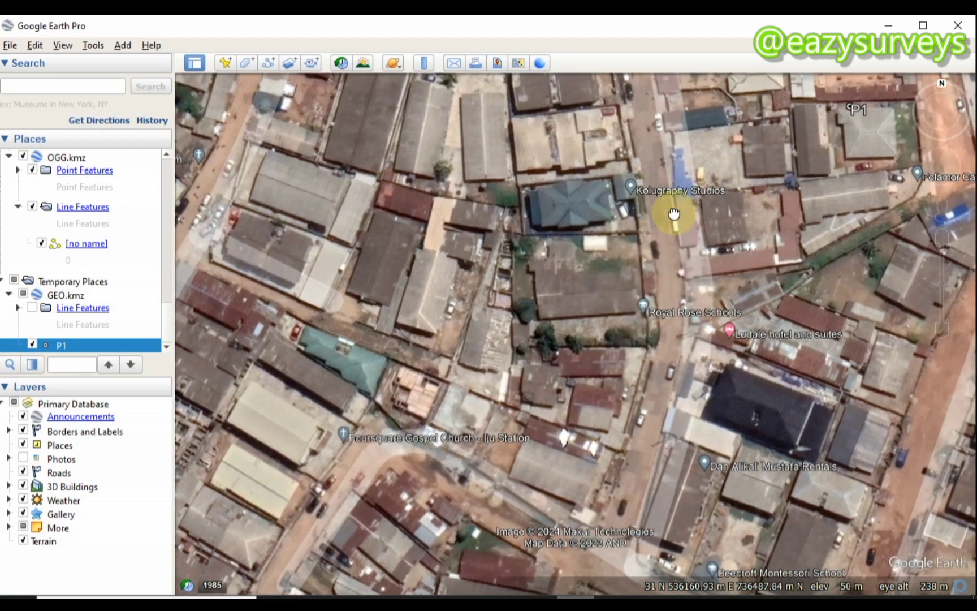
pyautogui.moveTo(674, 213); pyautogui.dragTo(648, 232)
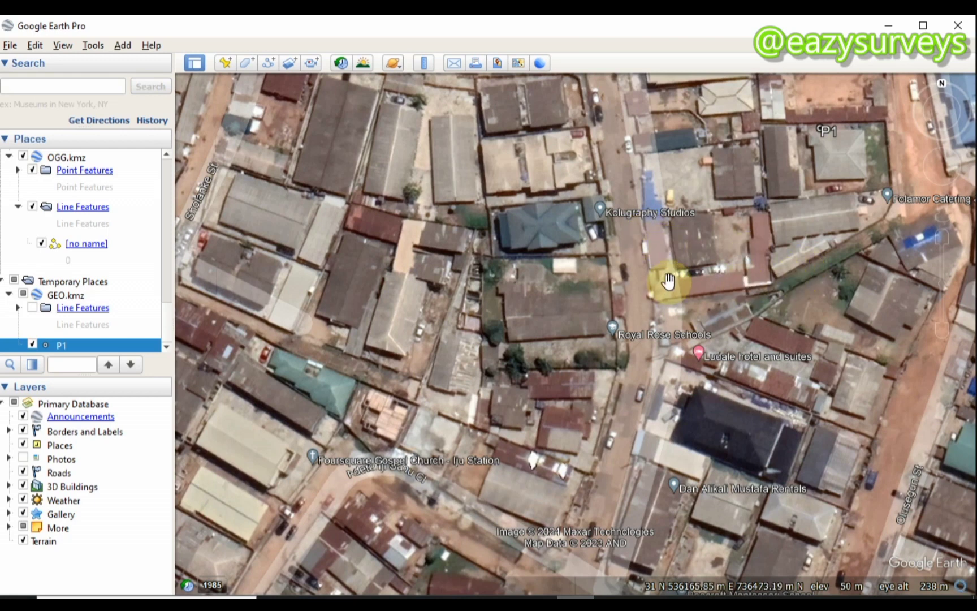
pyautogui.click(224, 64)
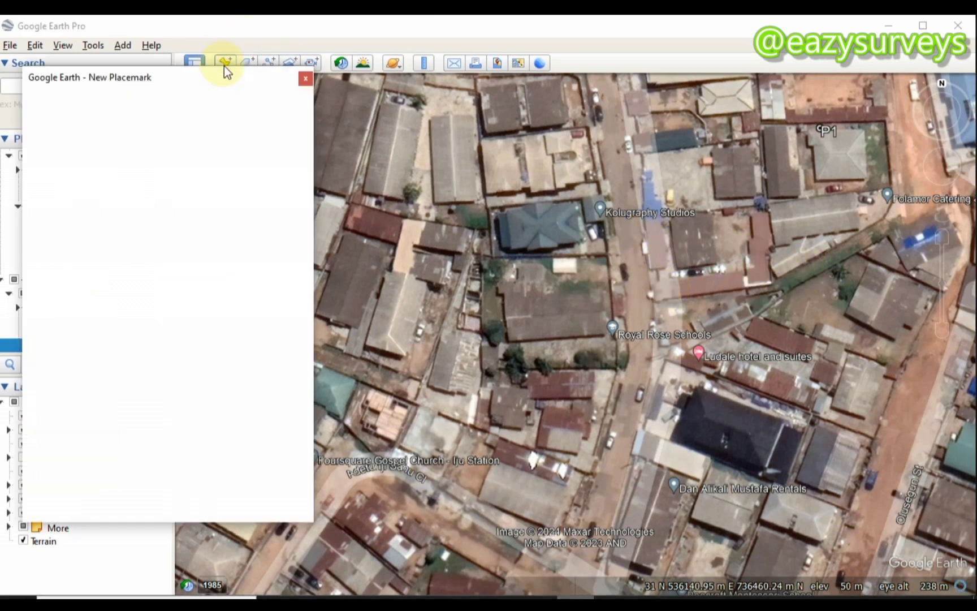
# Drag the new placemark to the lower-left street corner and name it P2
pyautogui.moveTo(202, 69); pyautogui.dragTo(106, 58)
pyautogui.click(578, 338)
pyautogui.moveTo(561, 358); pyautogui.dragTo(314, 493)
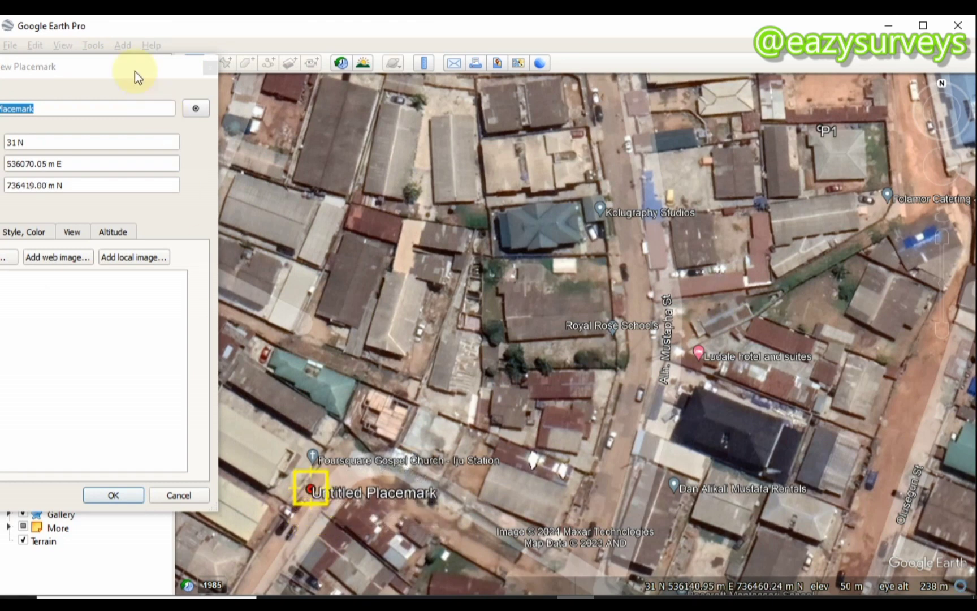
pyautogui.moveTo(102, 70); pyautogui.dragTo(157, 68)
pyautogui.click(110, 106)
pyautogui.moveTo(110, 107); pyautogui.dragTo(21, 113)
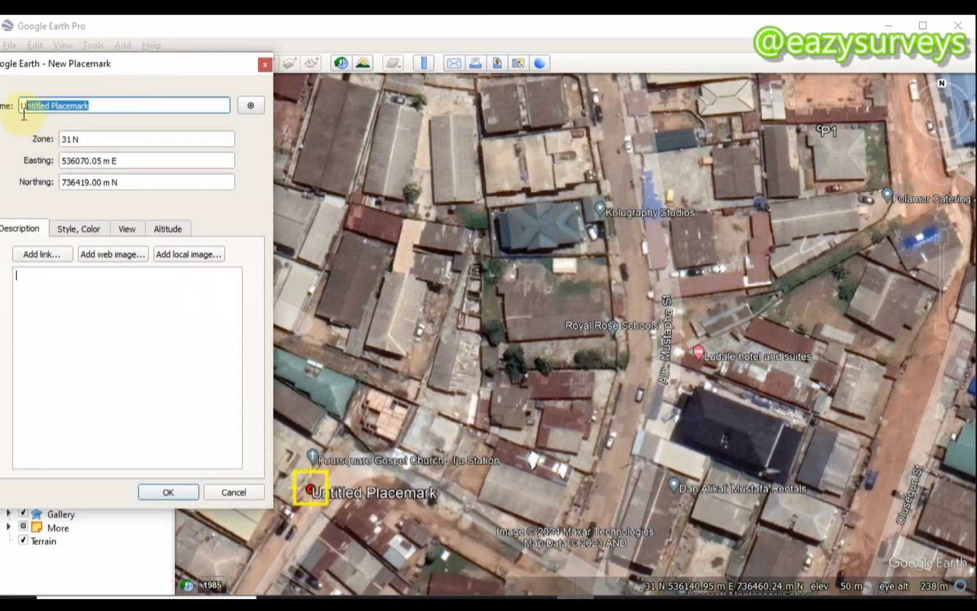
pyautogui.write('P2')
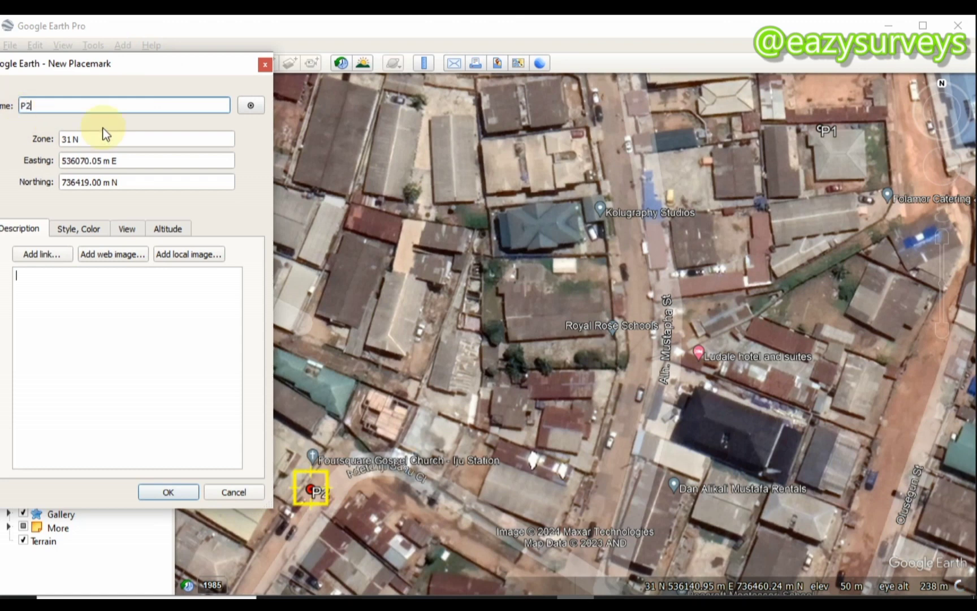
# Copy P2's easting 536070.05 and switch to Drawing1
pyautogui.moveTo(103, 163); pyautogui.dragTo(63, 165)
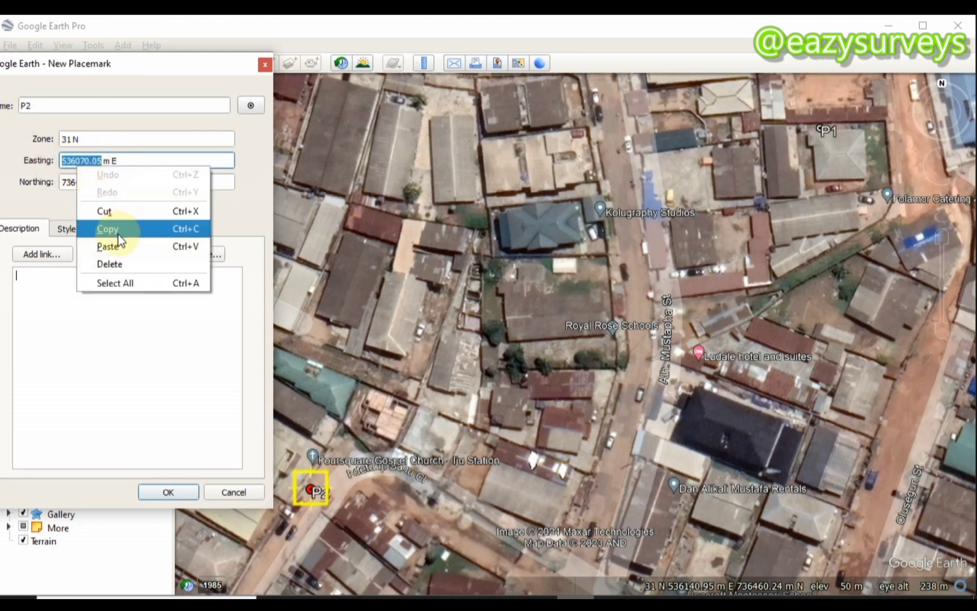
pyautogui.click(107, 229)
pyautogui.moveTo(464, 588)
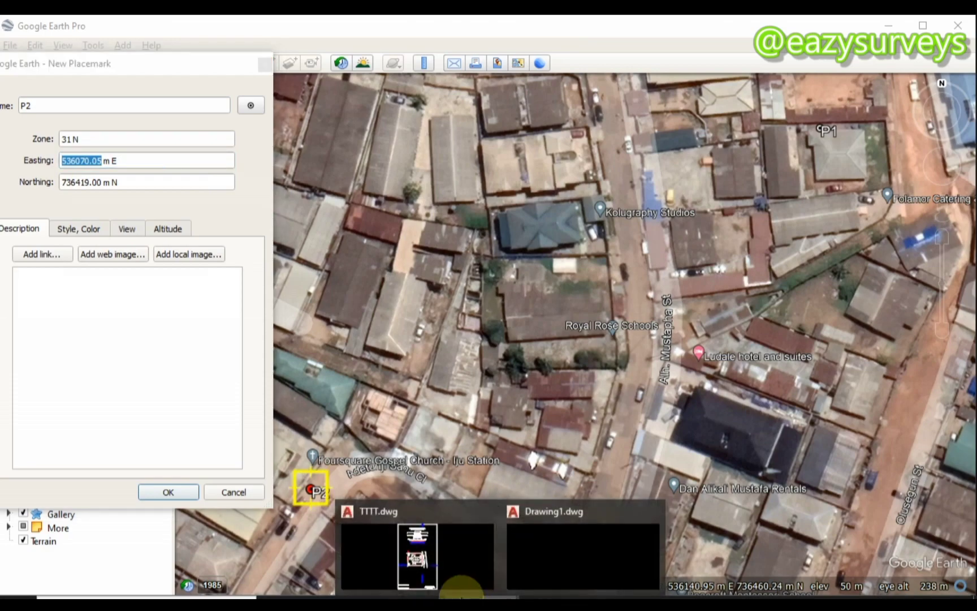
pyautogui.click(538, 559)
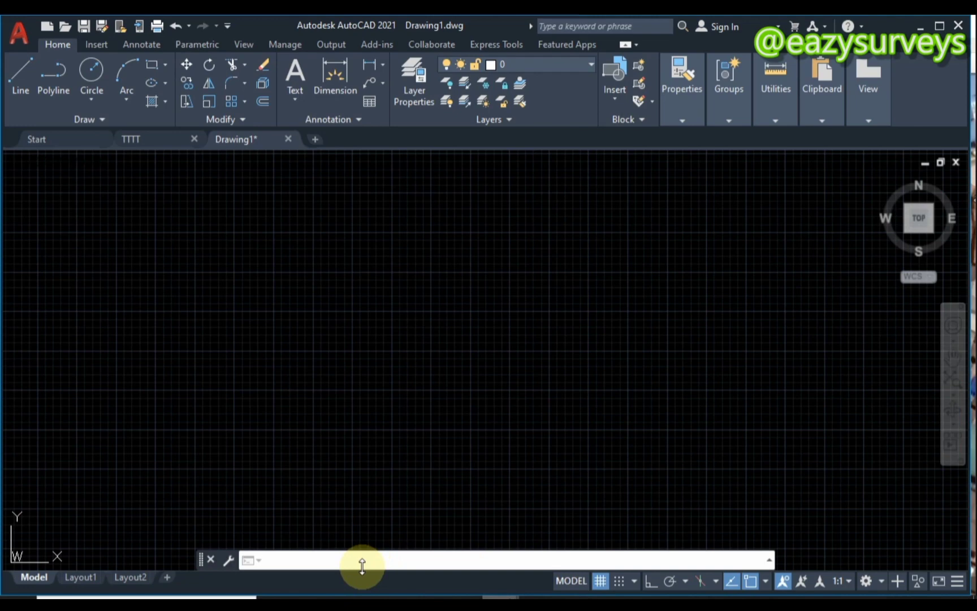
# Place the second point at 536070.05,736419.00 using the copied easting and northing
pyautogui.press('Return')
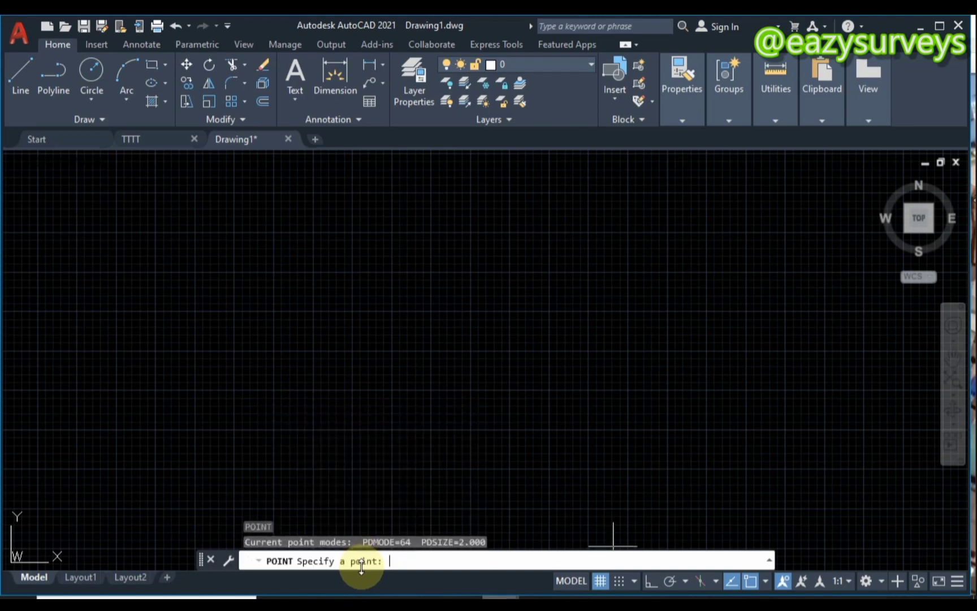
pyautogui.hotkey('ctrl', 'v')
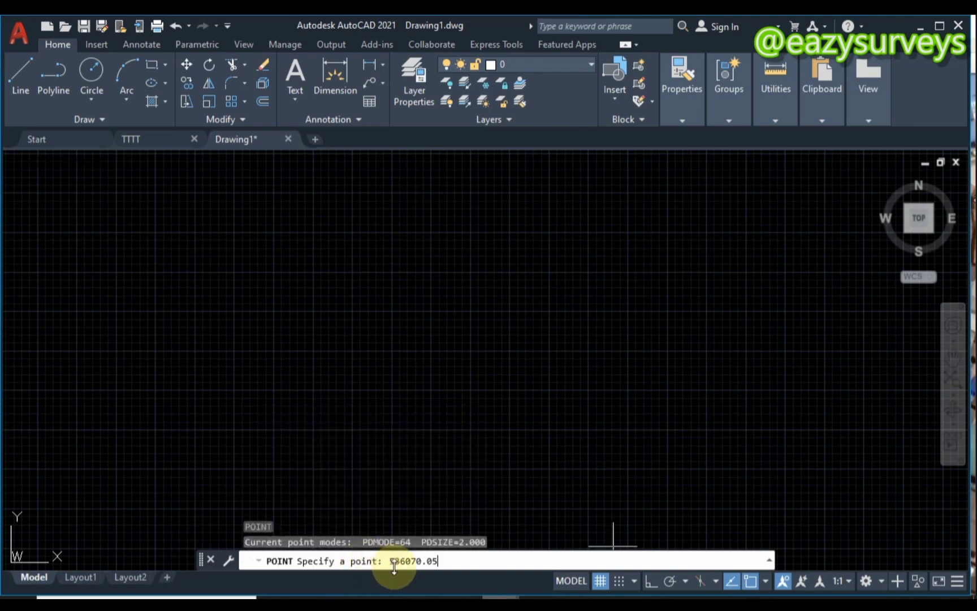
pyautogui.write(',')
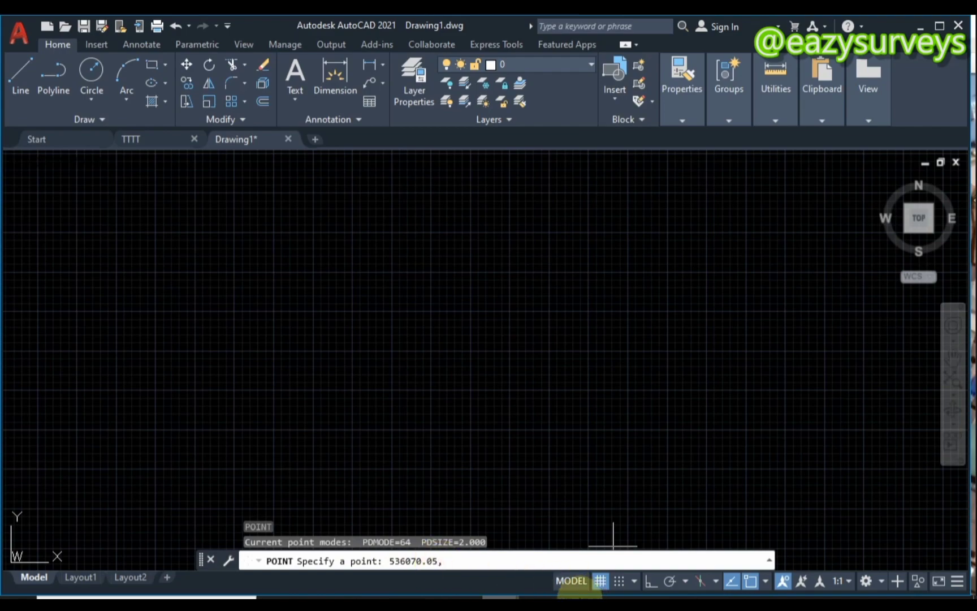
pyautogui.click(572, 598)
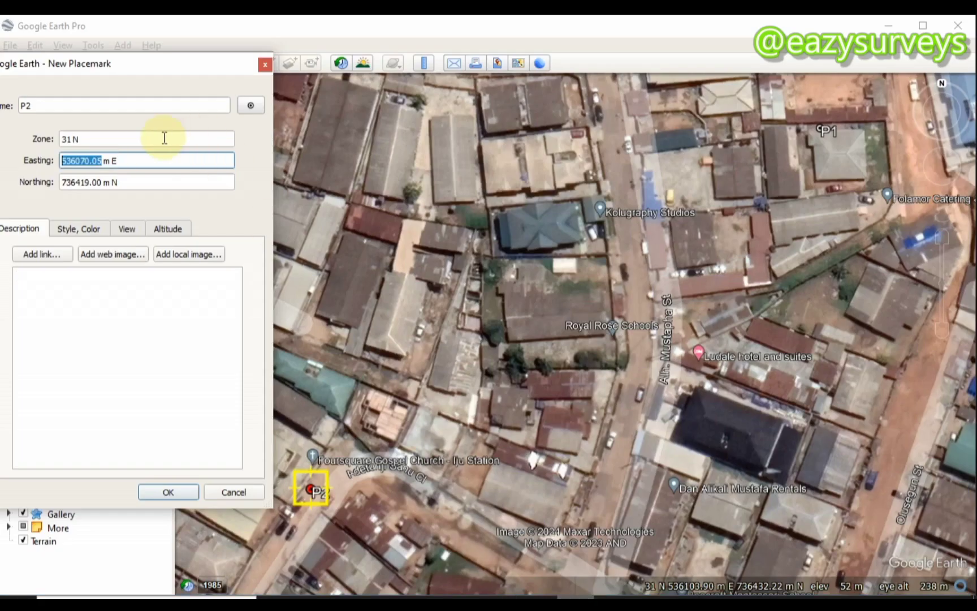
pyautogui.click(99, 183)
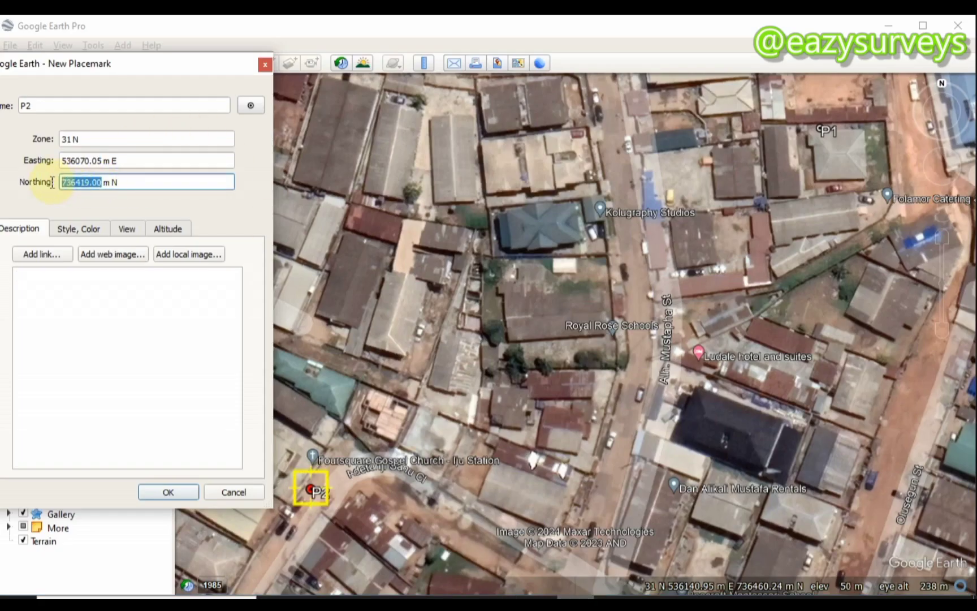
pyautogui.rightClick(83, 182)
pyautogui.click(120, 247)
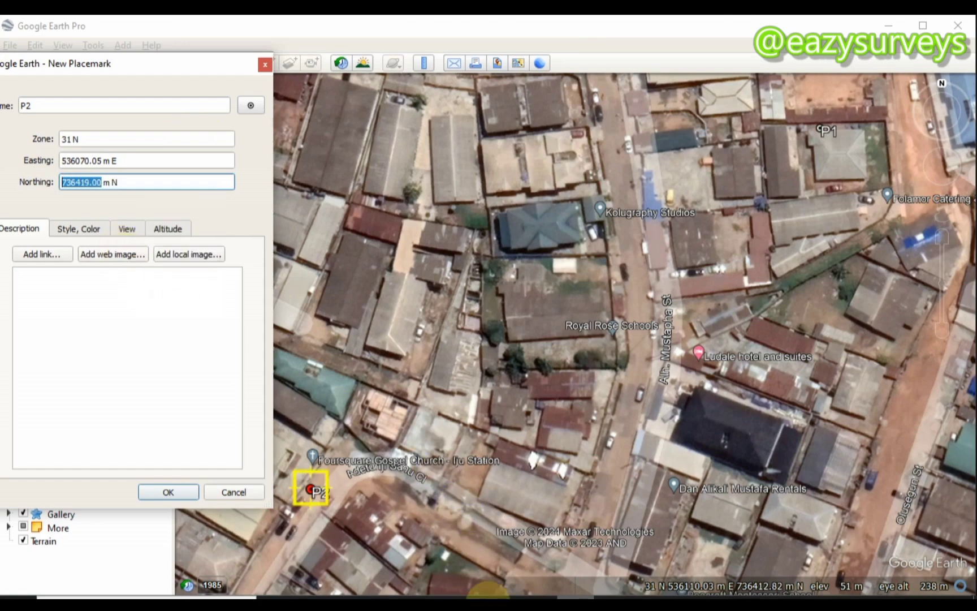
pyautogui.click(508, 597)
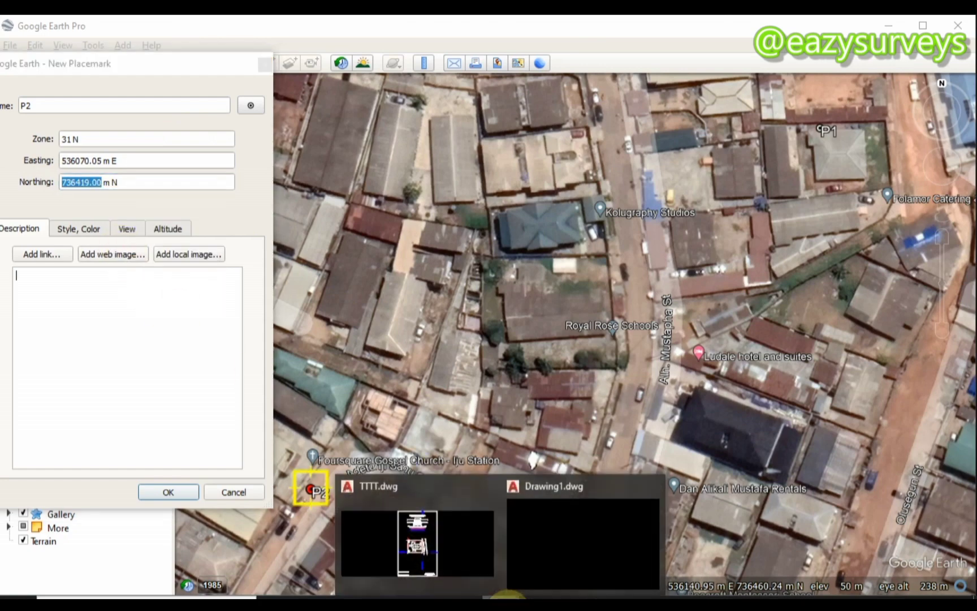
pyautogui.click(570, 554)
pyautogui.hotkey('ctrl', 'v')
pyautogui.press('Return')
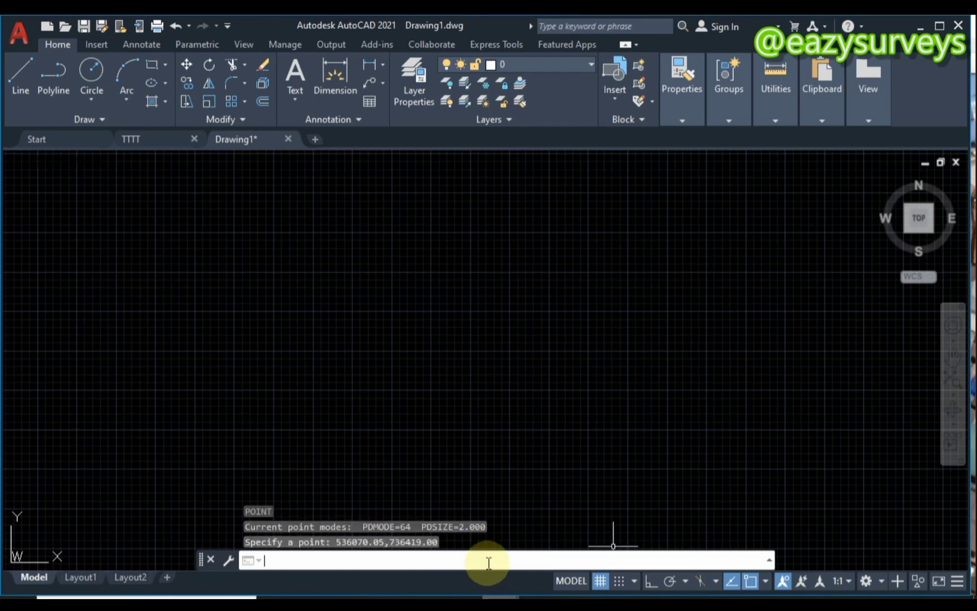
# Zoom to extents so both square-with-dot points are visible
pyautogui.click(952, 381)
pyautogui.scroll(-2, 643, 326)
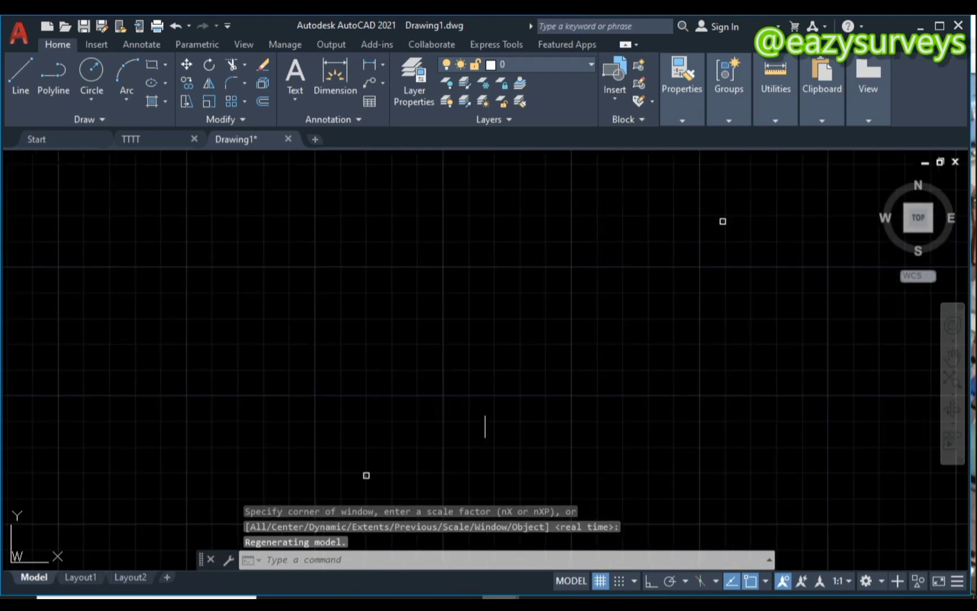
pyautogui.scroll(-2, 360, 480)
pyautogui.scroll(2, 364, 472)
pyautogui.scroll(-2, 364, 472)
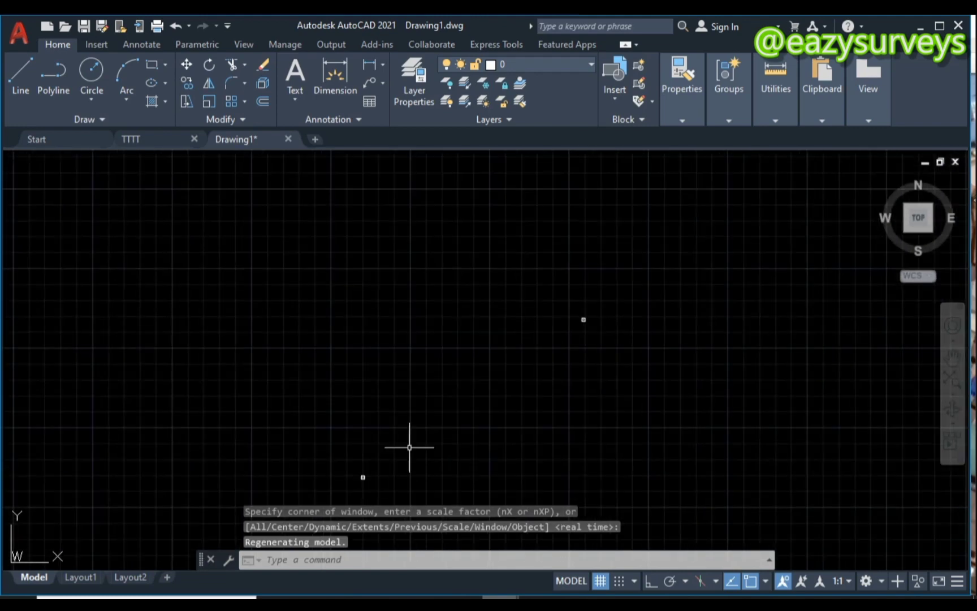
pyautogui.scroll(-2, 573, 319)
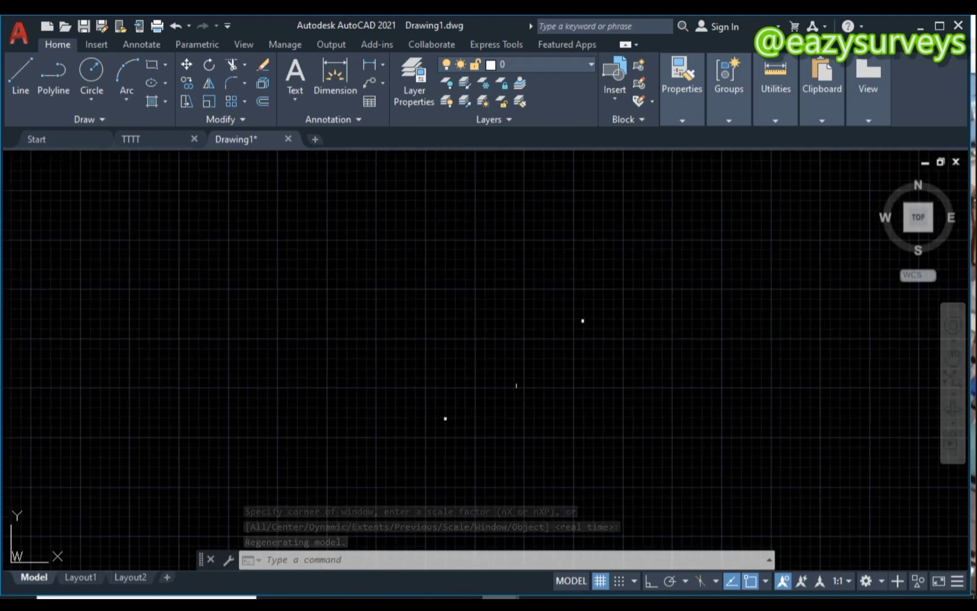
pyautogui.scroll(2, 438, 421)
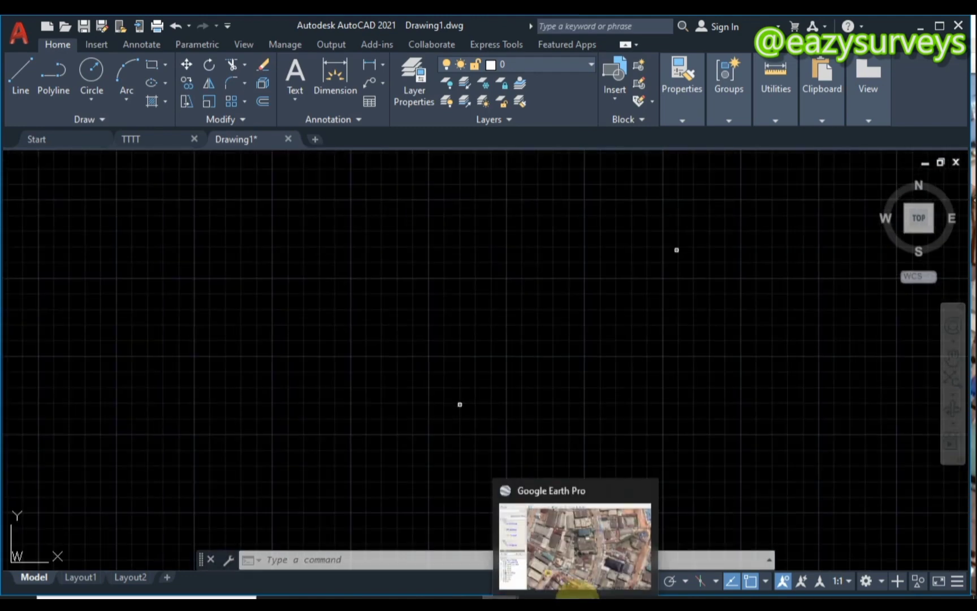
# Save placemark P2 from the New Placemark dialog and frame P1 and P2 on the map
pyautogui.click(576, 593)
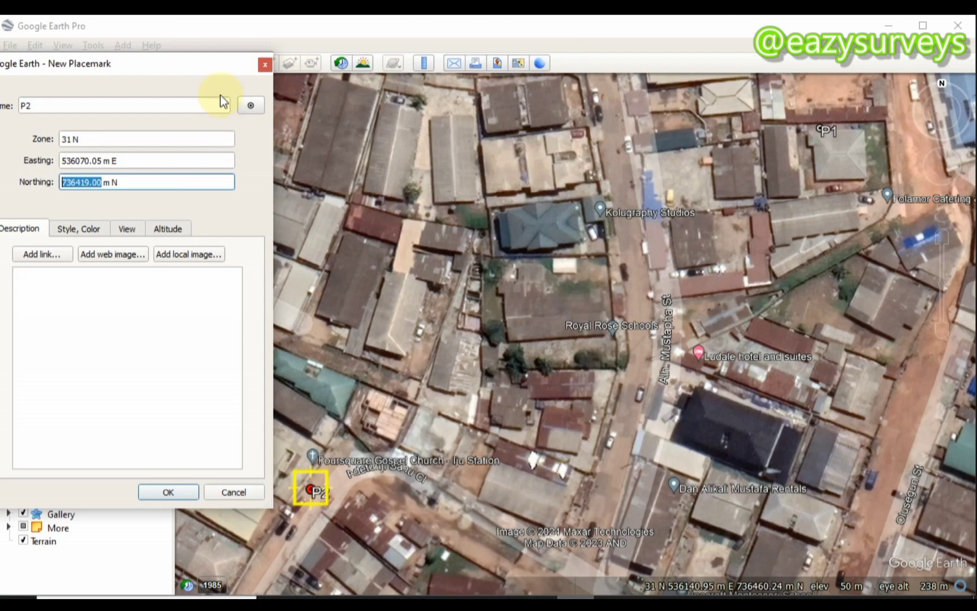
pyautogui.moveTo(163, 60); pyautogui.dragTo(214, 56)
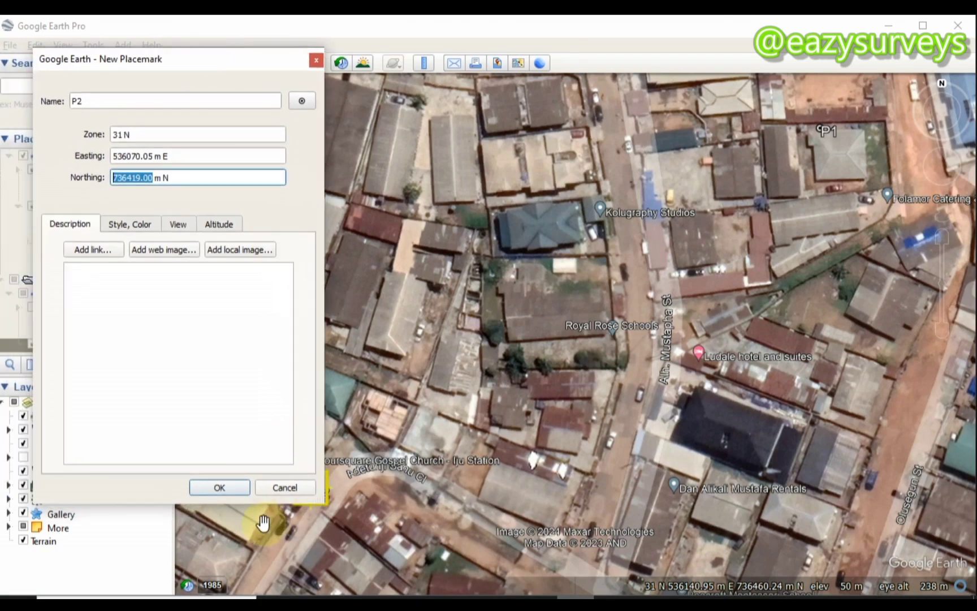
pyautogui.click(220, 487)
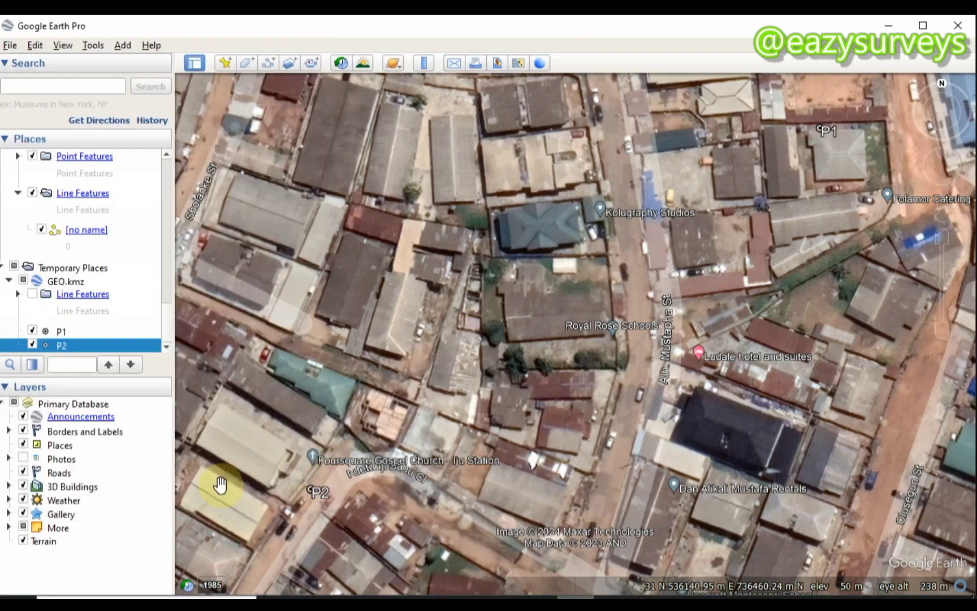
pyautogui.moveTo(517, 338); pyautogui.dragTo(496, 349)
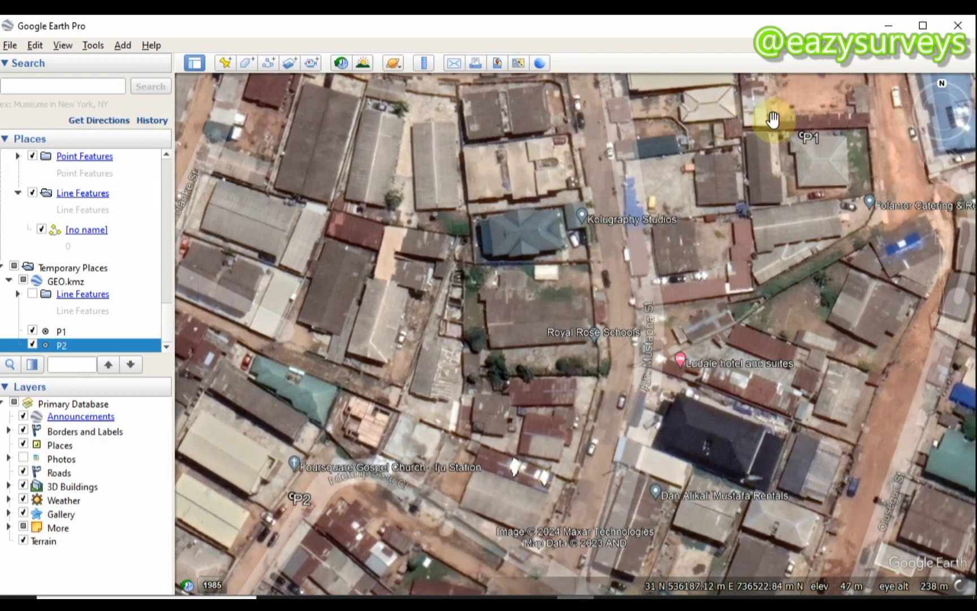
pyautogui.scroll(1, 794, 136)
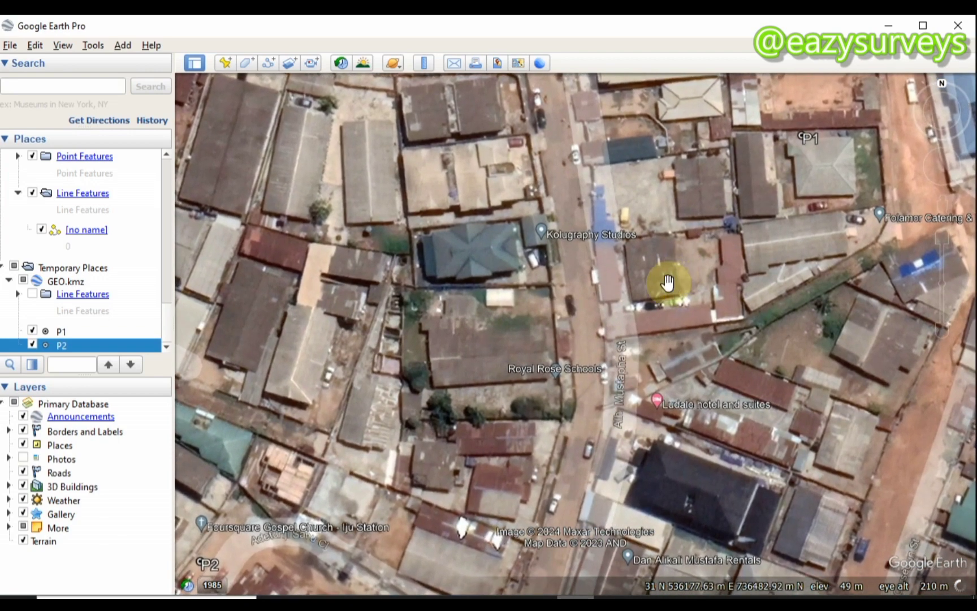
pyautogui.moveTo(623, 292); pyautogui.dragTo(643, 277)
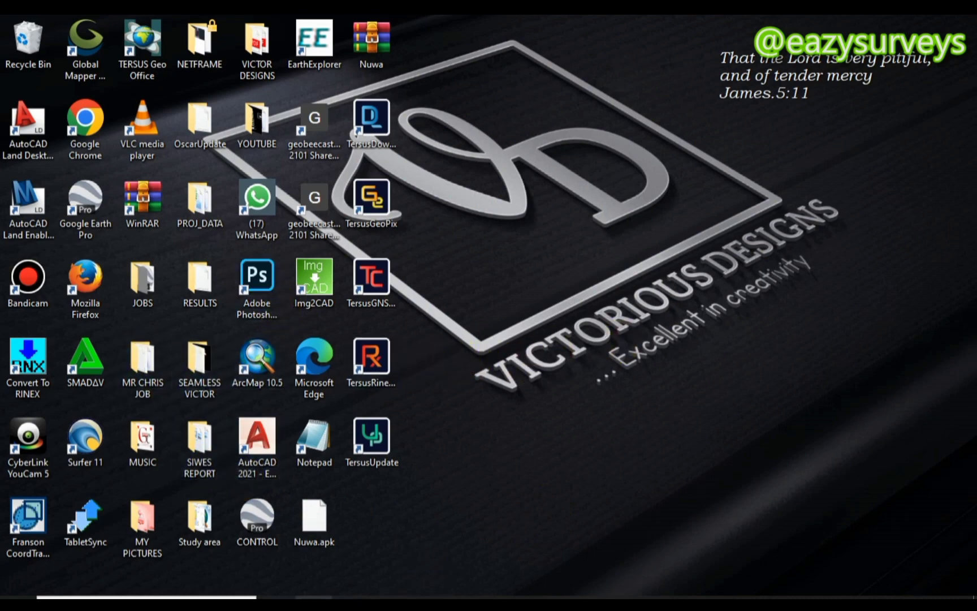
# Drag the YOUTUBE screenshot from the Pictures folder onto the AutoCAD drawing window
pyautogui.click(317, 598)
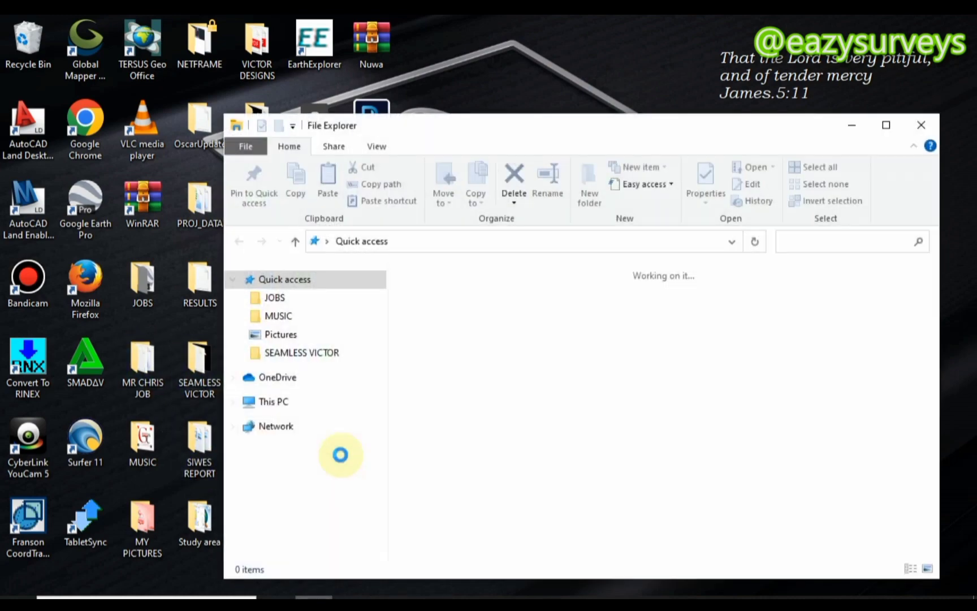
pyautogui.click(293, 335)
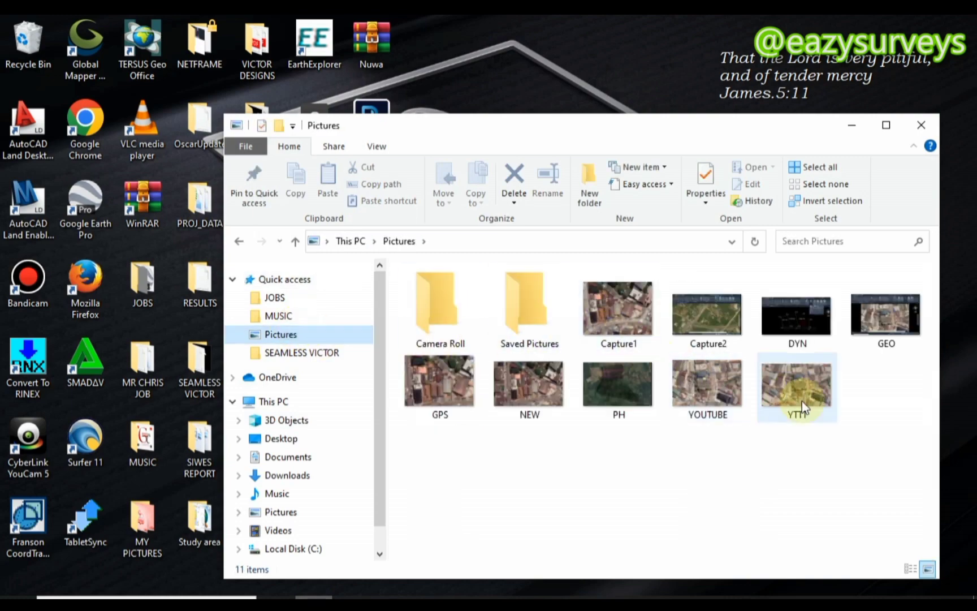
pyautogui.click(711, 386)
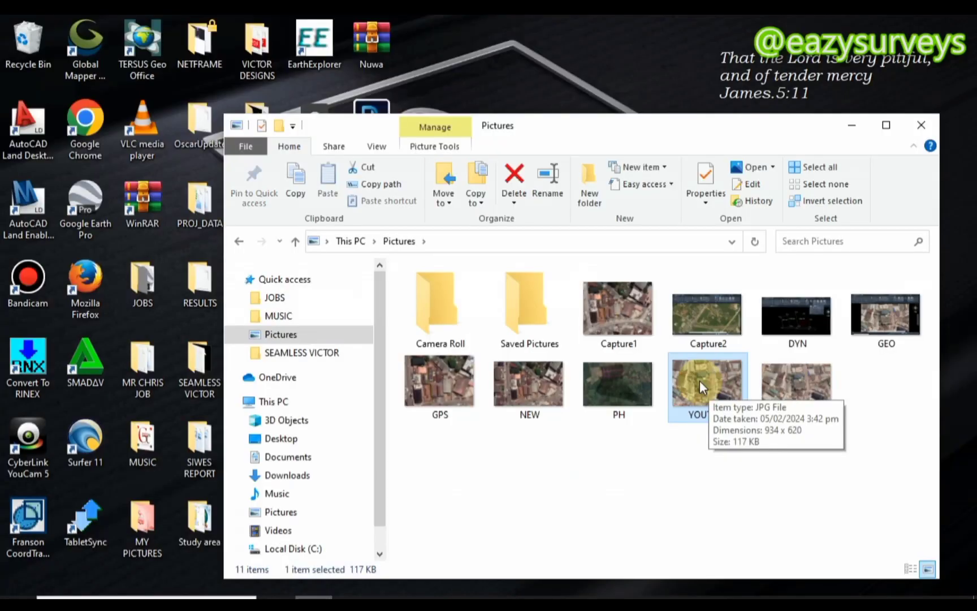
pyautogui.moveTo(705, 391); pyautogui.dragTo(560, 530)
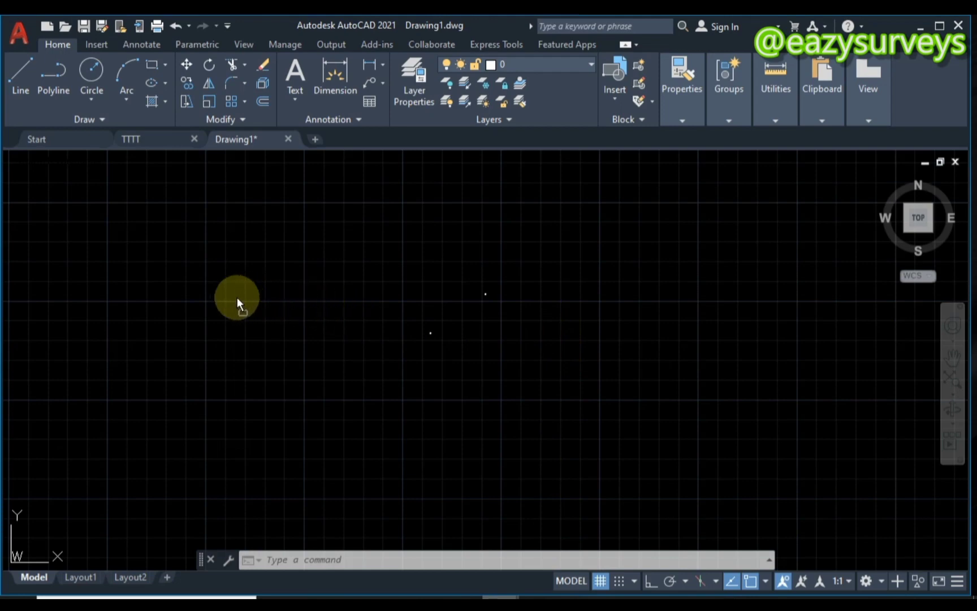
# Insert the YOUTUBE image at a picked point with default scale and 0° rotation using Ortho
pyautogui.moveTo(236, 298); pyautogui.dragTo(236, 297)
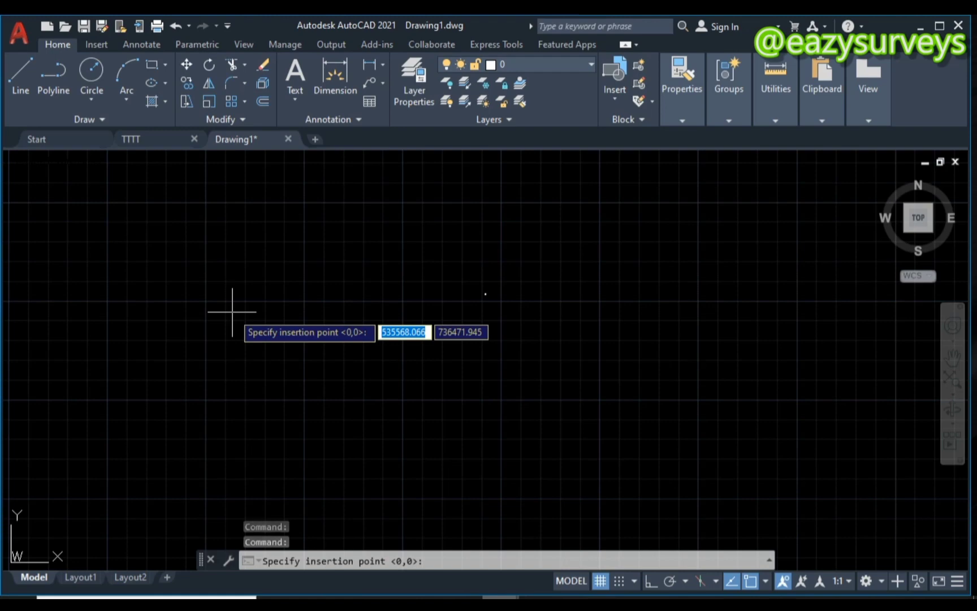
pyautogui.click(231, 311)
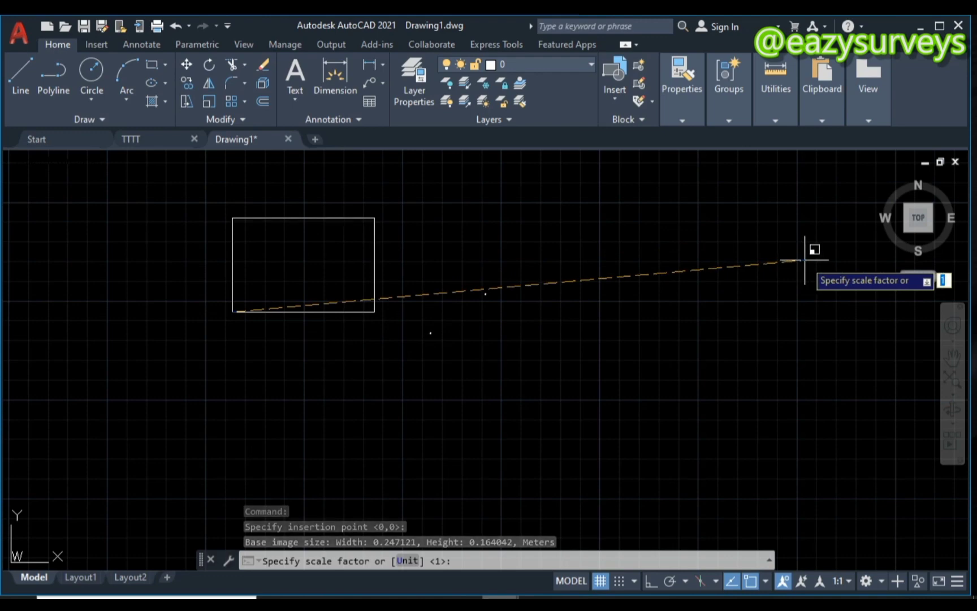
pyautogui.click(806, 259)
pyautogui.click(648, 582)
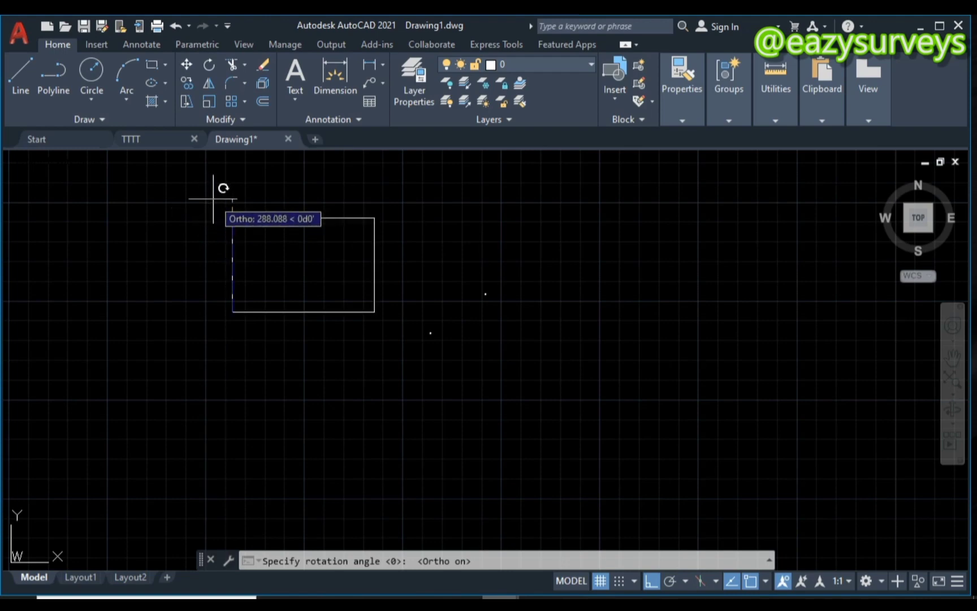
pyautogui.click(206, 189)
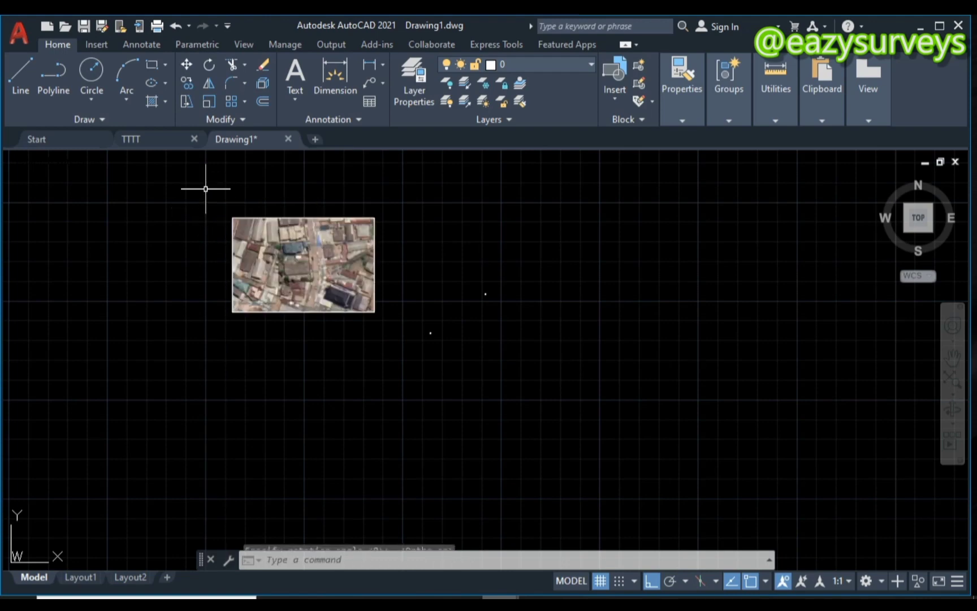
pyautogui.scroll(5, 313, 238)
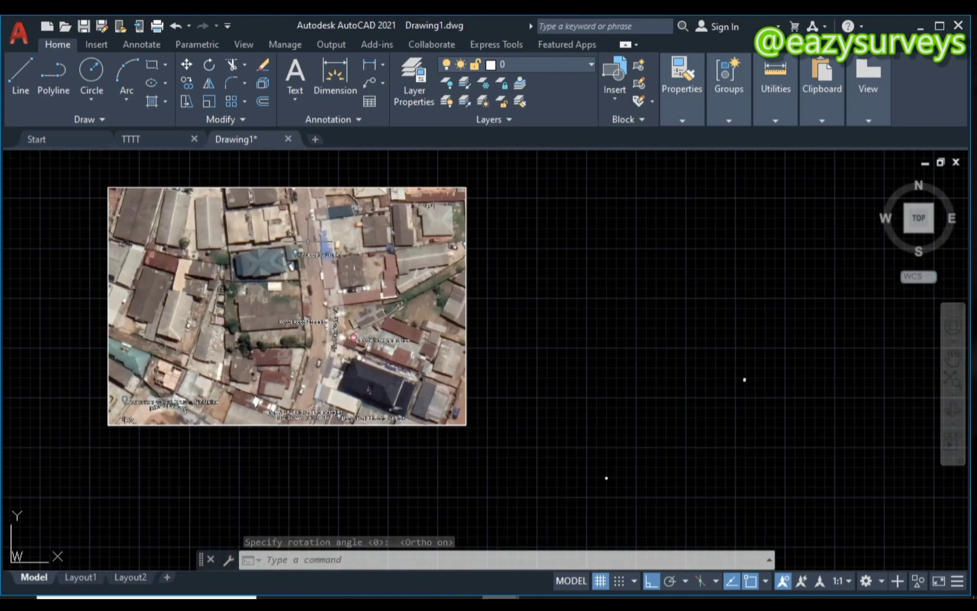
pyautogui.scroll(2, 423, 205)
pyautogui.scroll(5, 421, 198)
pyautogui.scroll(-5, 427, 175)
pyautogui.scroll(5, 435, 180)
pyautogui.scroll(-6, 435, 180)
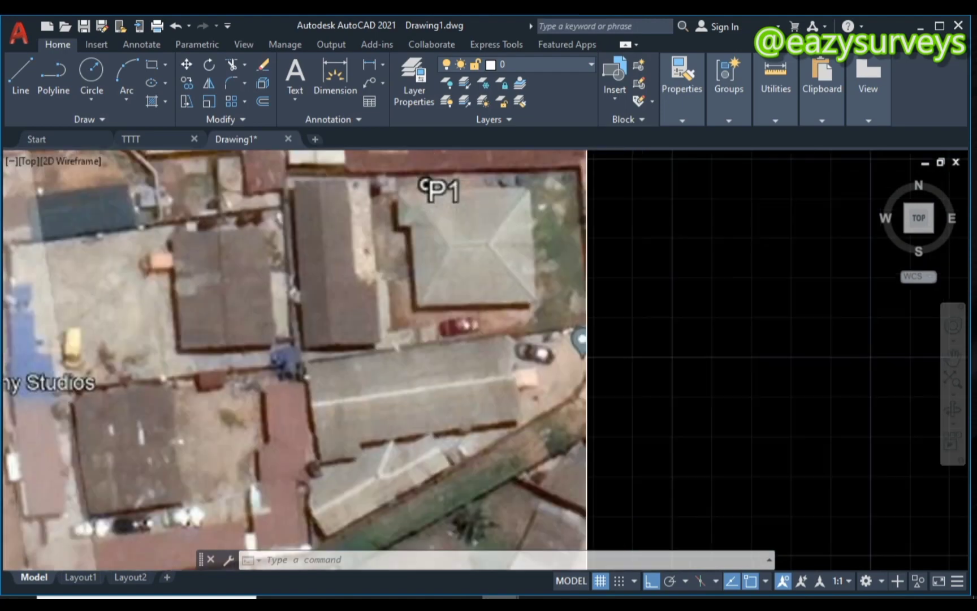
pyautogui.scroll(5, 62, 458)
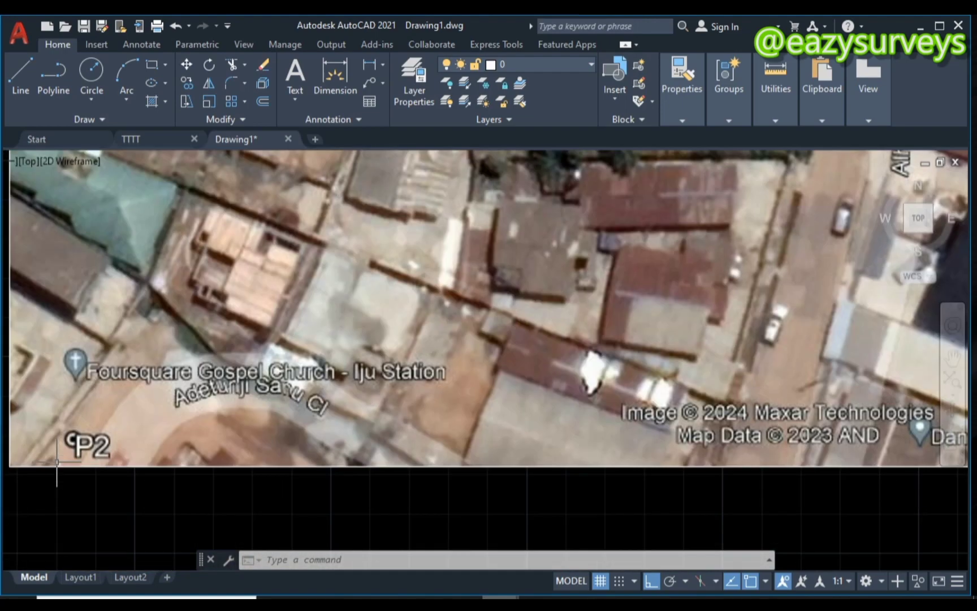
pyautogui.scroll(-5, 209, 277)
pyautogui.scroll(-4, 209, 280)
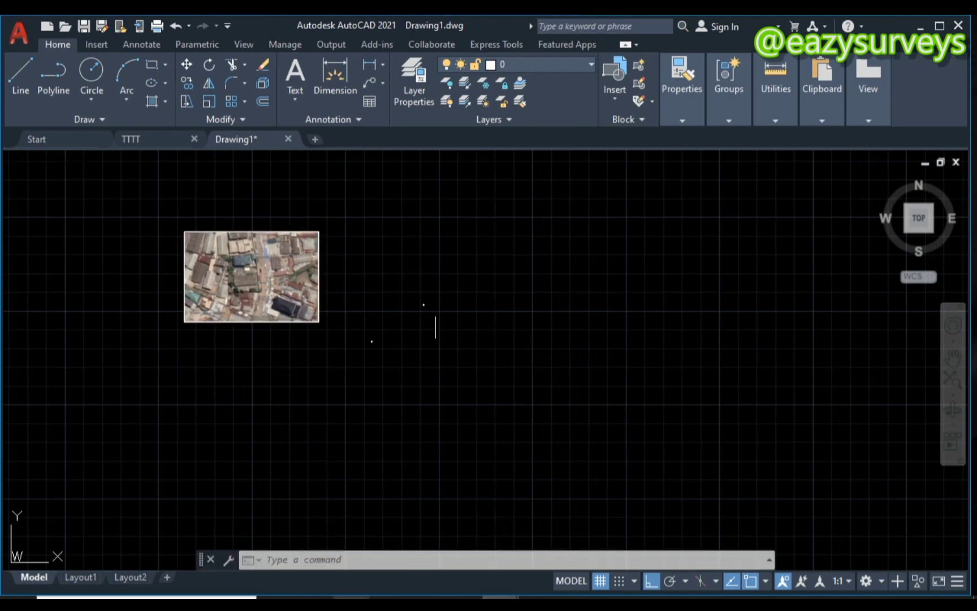
pyautogui.scroll(3, 430, 322)
pyautogui.scroll(2, 399, 285)
pyautogui.scroll(-3, 400, 285)
pyautogui.scroll(-8, 400, 288)
pyautogui.scroll(10, 400, 288)
pyautogui.scroll(-2, 397, 312)
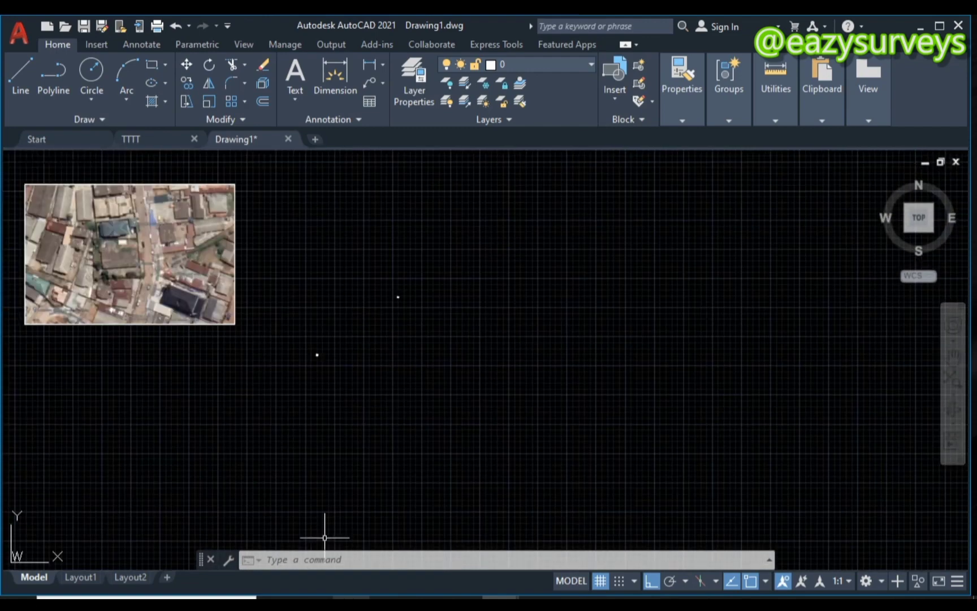
pyautogui.click(320, 559)
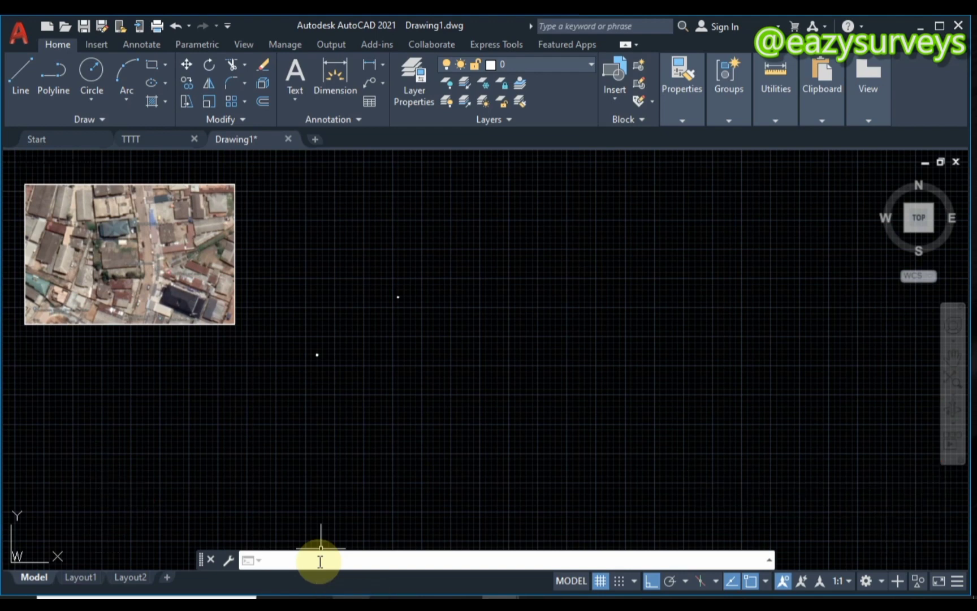
# Start ALIGN and select the aerial image as the object to align
pyautogui.write('ALIGN')
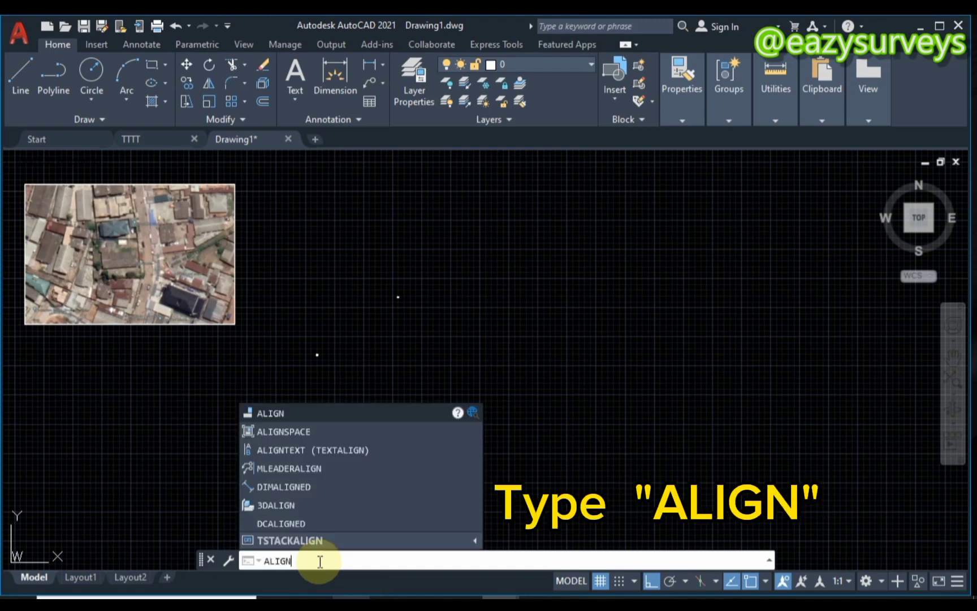
pyautogui.press('Return')
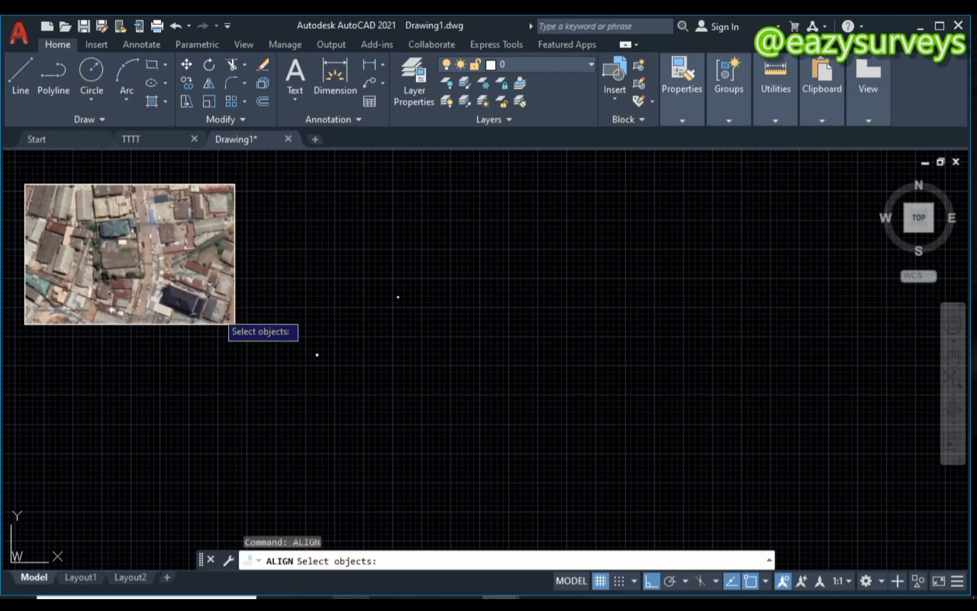
pyautogui.click(224, 324)
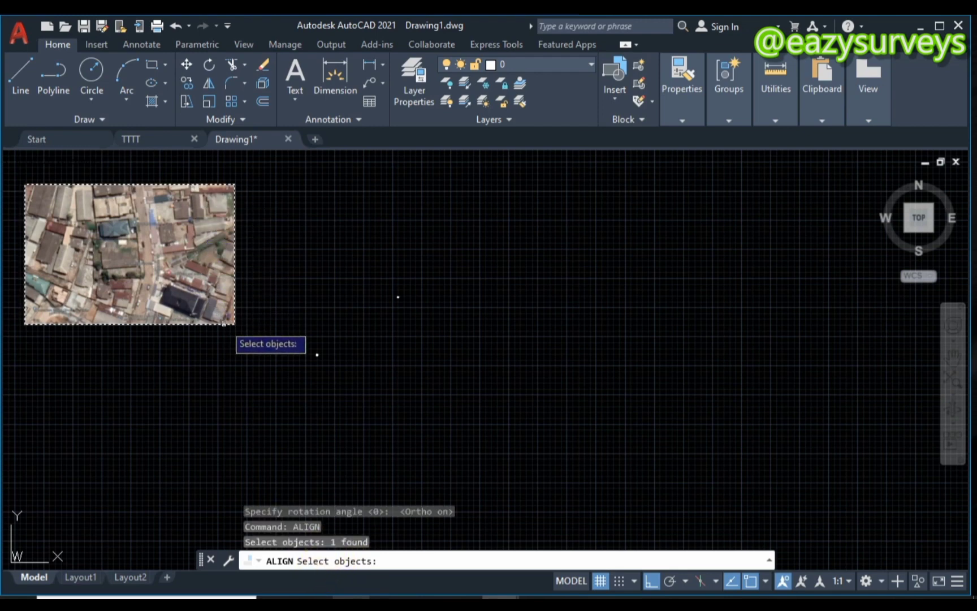
pyautogui.press('Return')
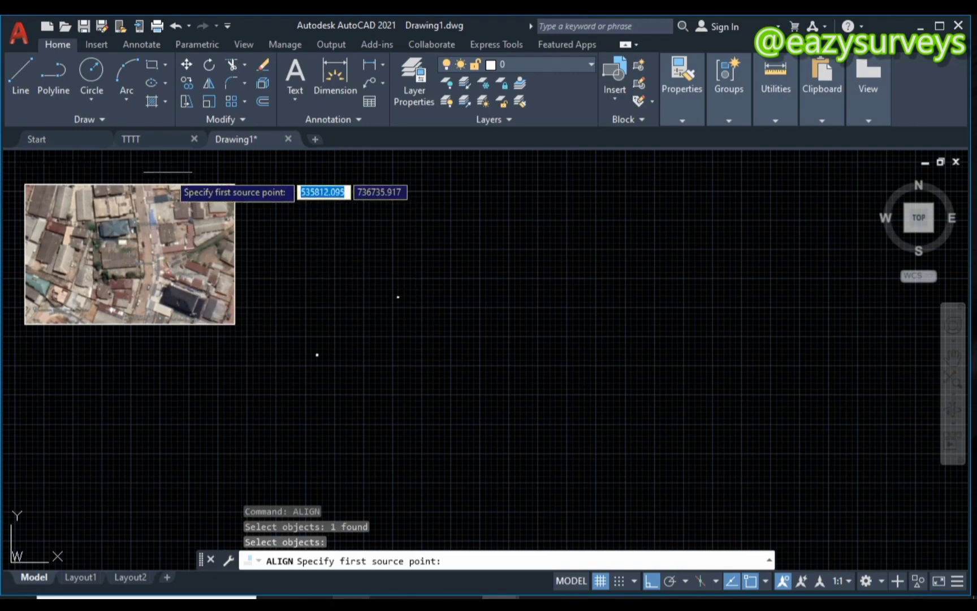
pyautogui.scroll(2, 220, 205)
pyautogui.scroll(2, 272, 179)
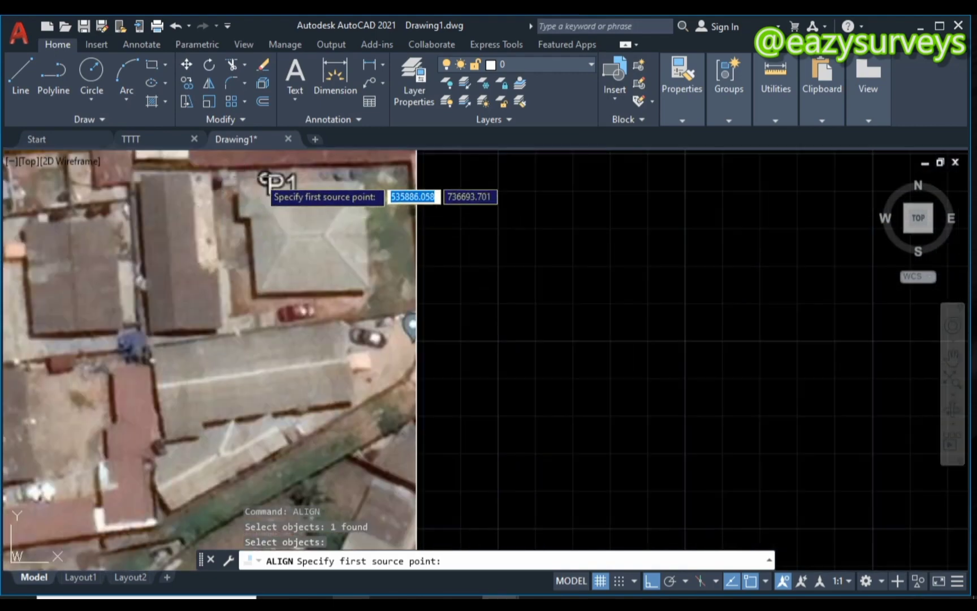
pyautogui.scroll(2, 262, 179)
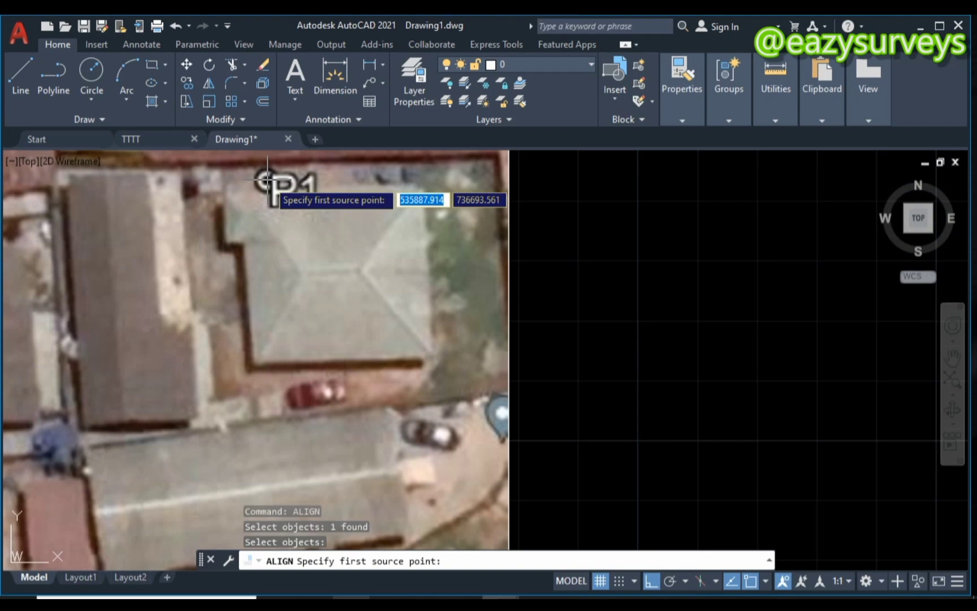
# Pair the image's P1 marker with the first surveyed point, with Ortho turned off
pyautogui.click(268, 180)
pyautogui.scroll(-5, 268, 180)
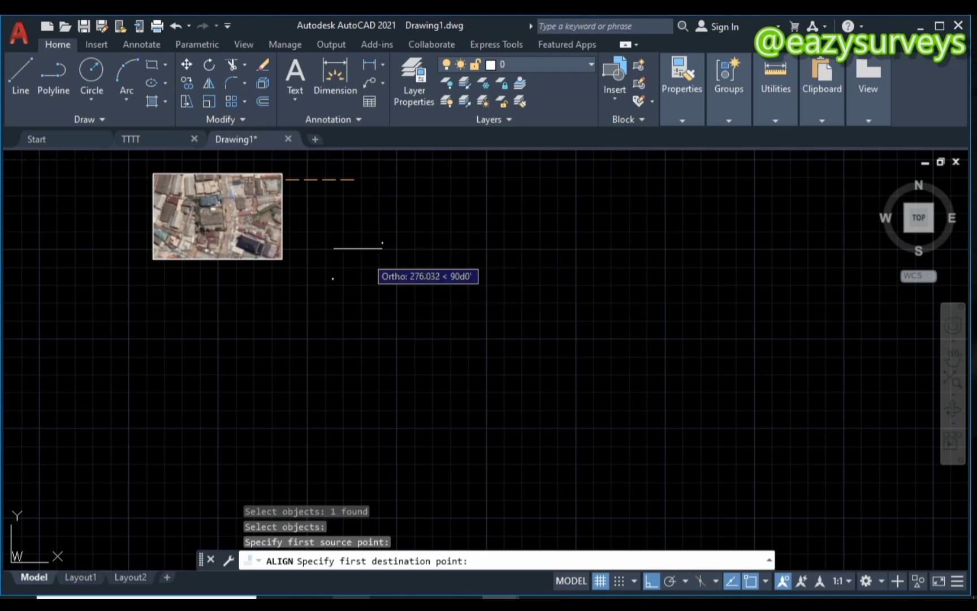
pyautogui.click(650, 581)
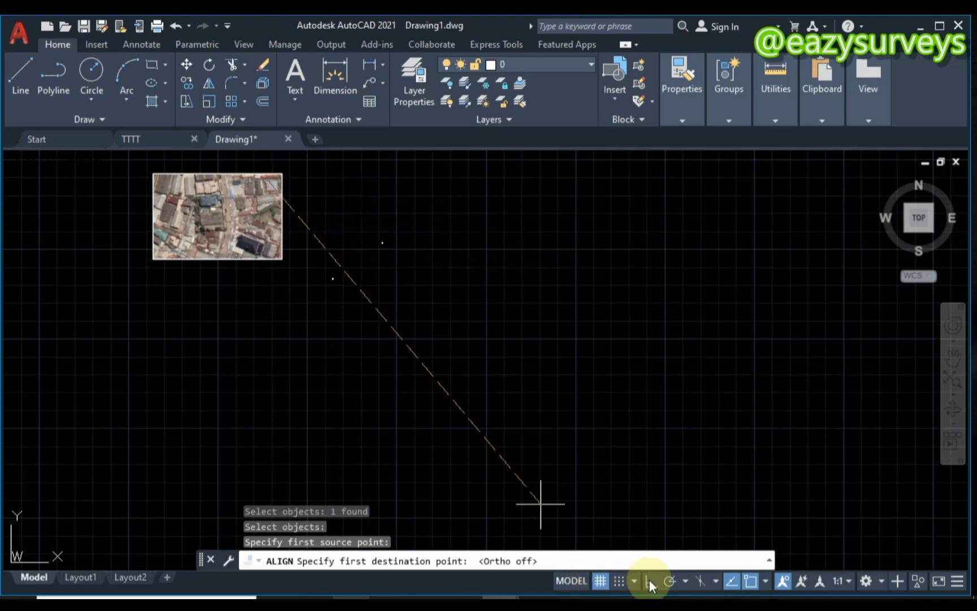
pyautogui.scroll(3, 332, 230)
pyautogui.scroll(-2, 333, 230)
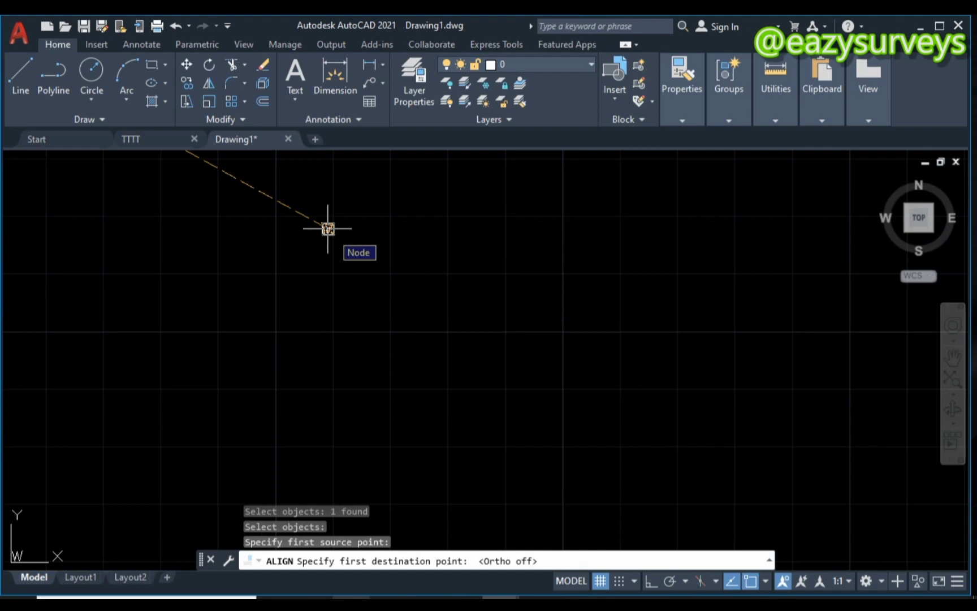
pyautogui.click(328, 228)
# Pair the image's P2 marker with the second surveyed point
pyautogui.scroll(-5, 329, 229)
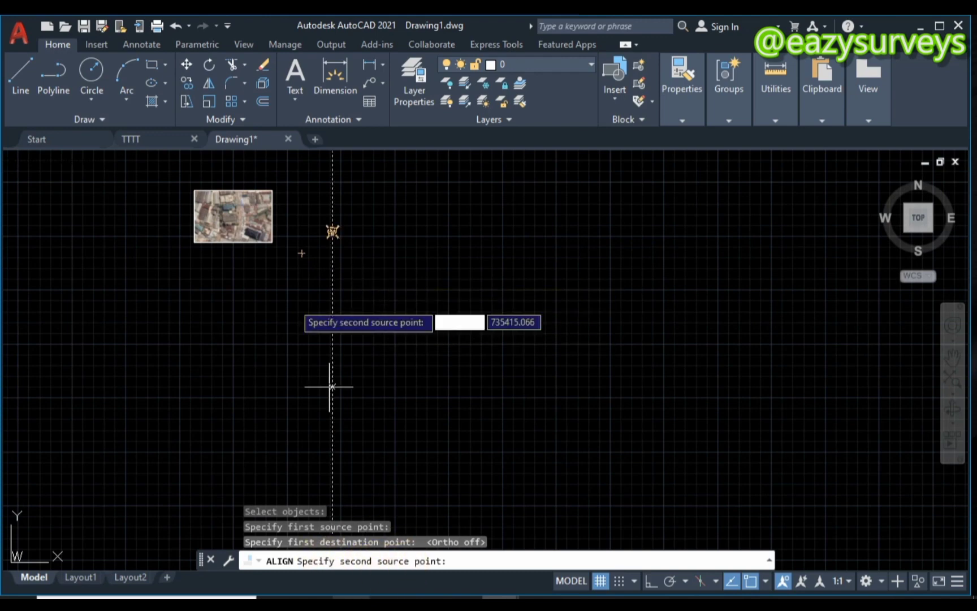
pyautogui.scroll(2, 225, 210)
pyautogui.scroll(3, 186, 250)
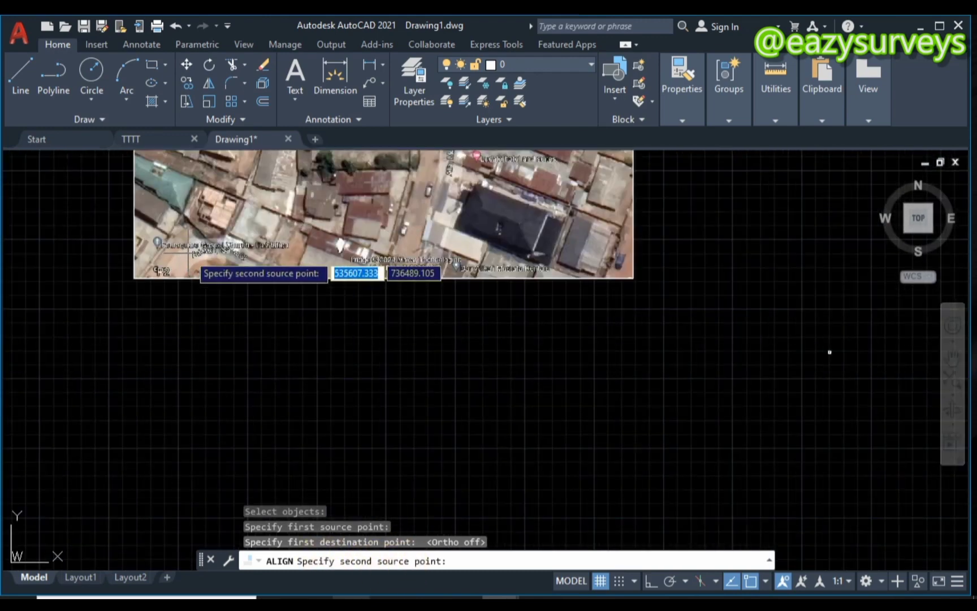
pyautogui.scroll(3, 145, 274)
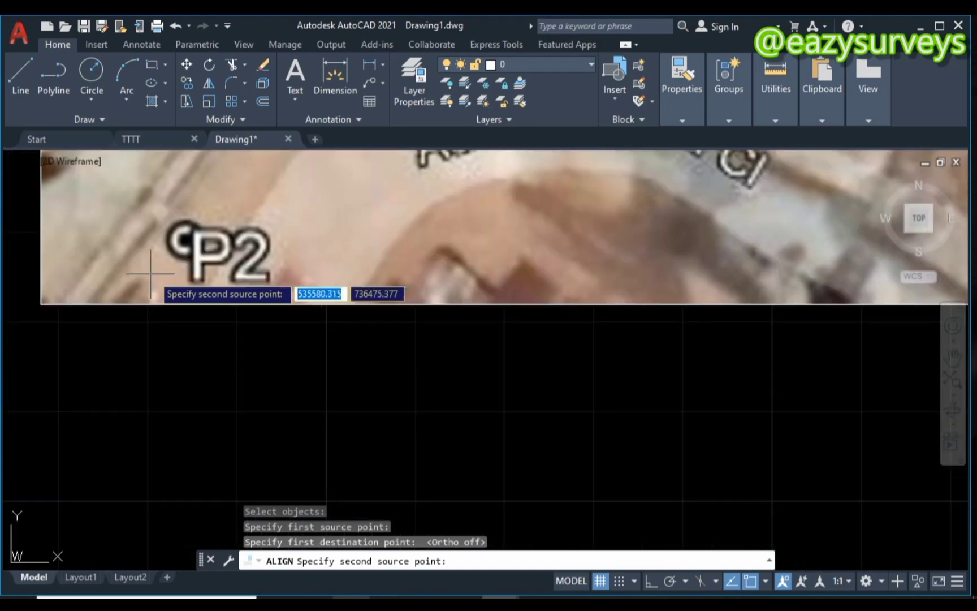
pyautogui.click(185, 239)
pyautogui.scroll(-5, 185, 249)
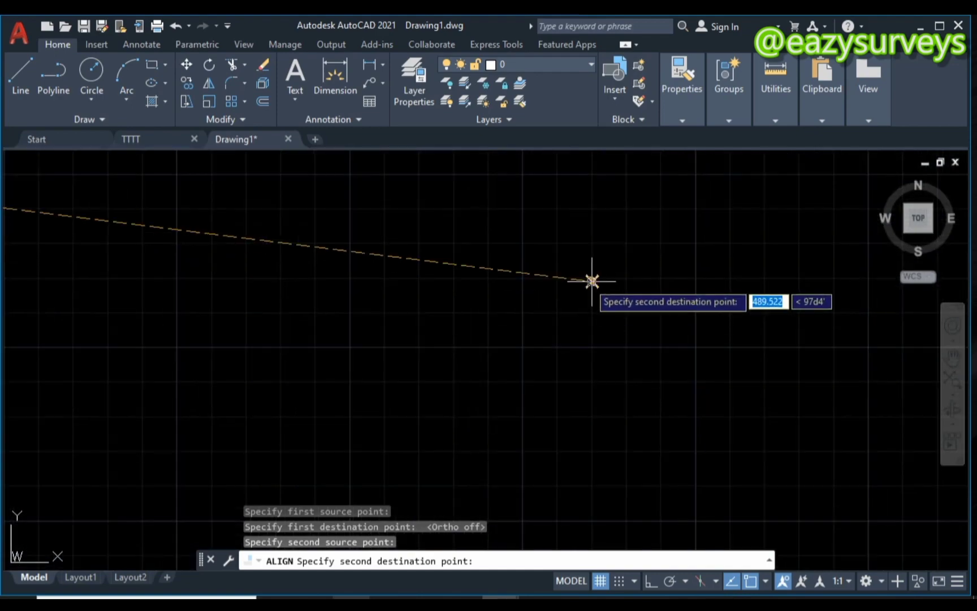
pyautogui.click(595, 279)
pyautogui.scroll(-5, 595, 280)
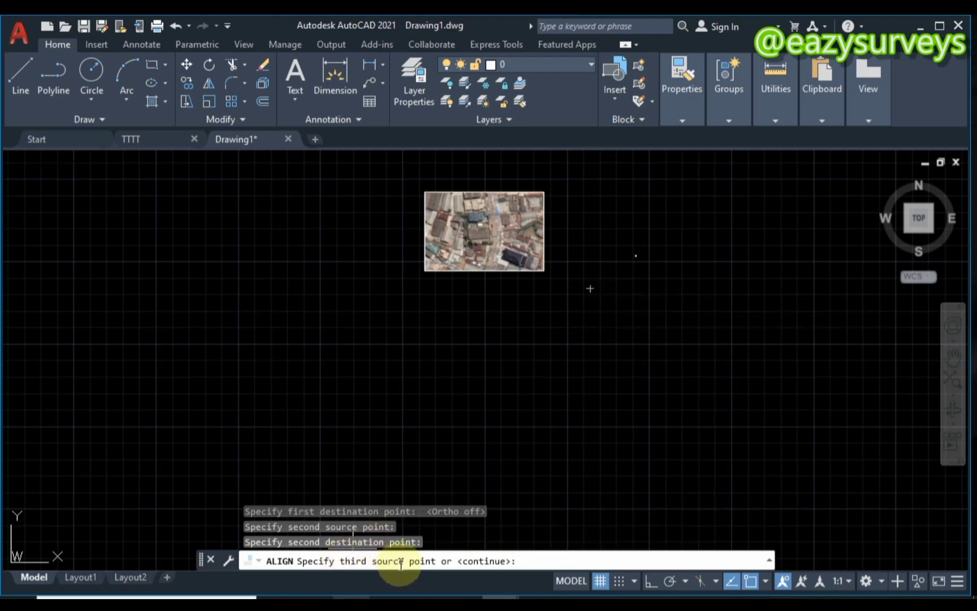
# Finish ALIGN, scaling the image to the points, then zoom extents to frame it
pyautogui.rightClick(570, 246)
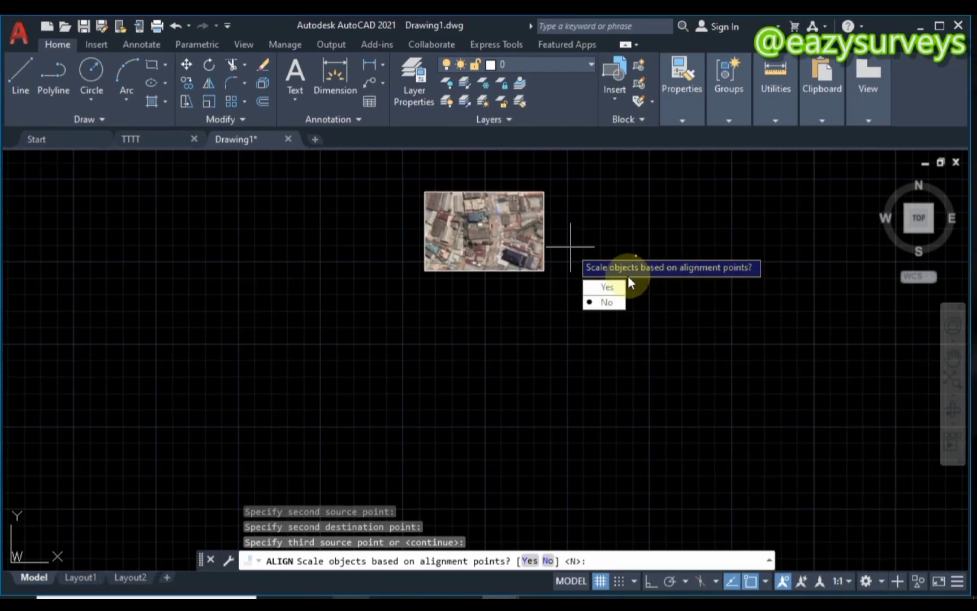
pyautogui.click(603, 287)
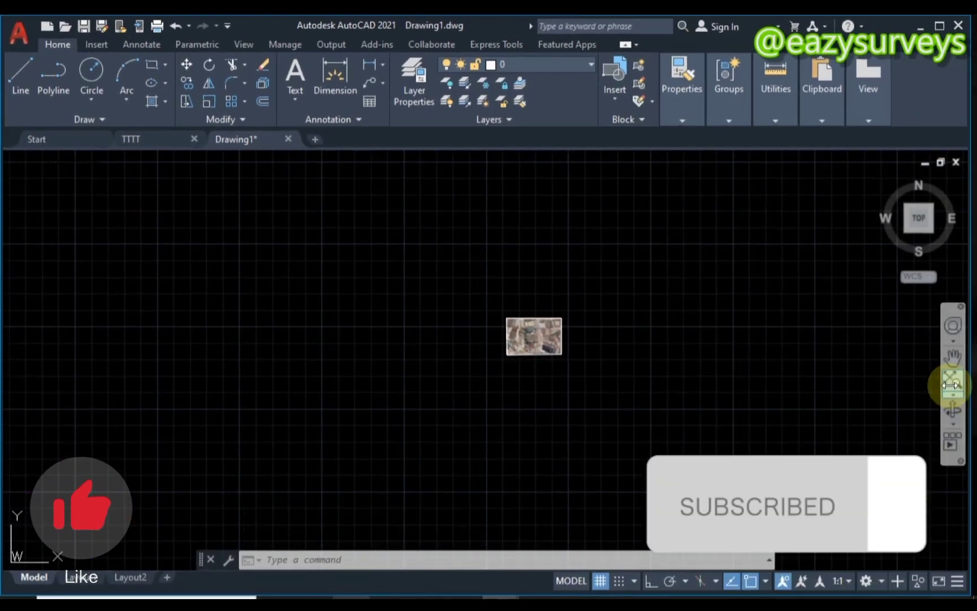
pyautogui.click(954, 385)
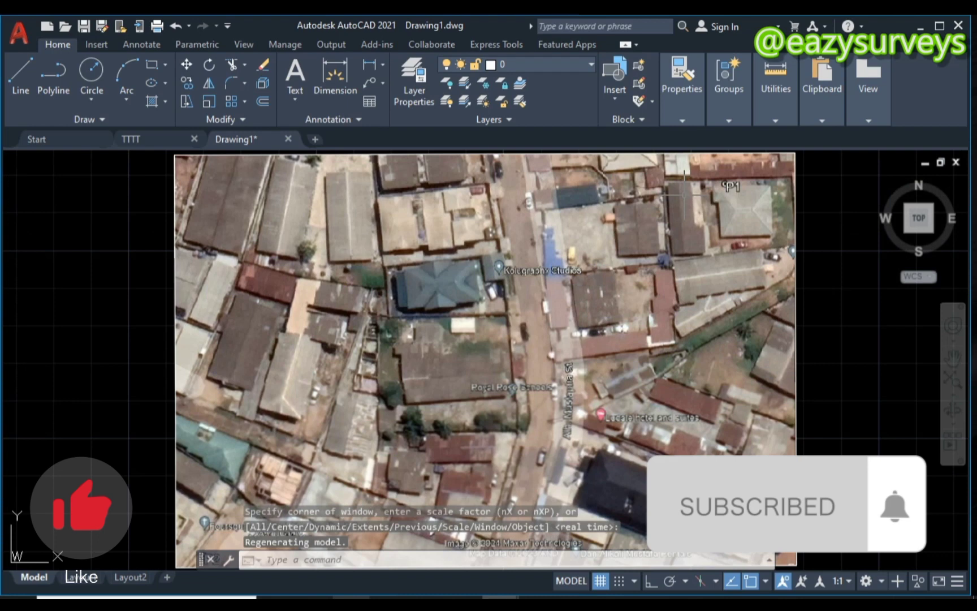
pyautogui.moveTo(679, 228); pyautogui.dragTo(660, 237, button='middle')
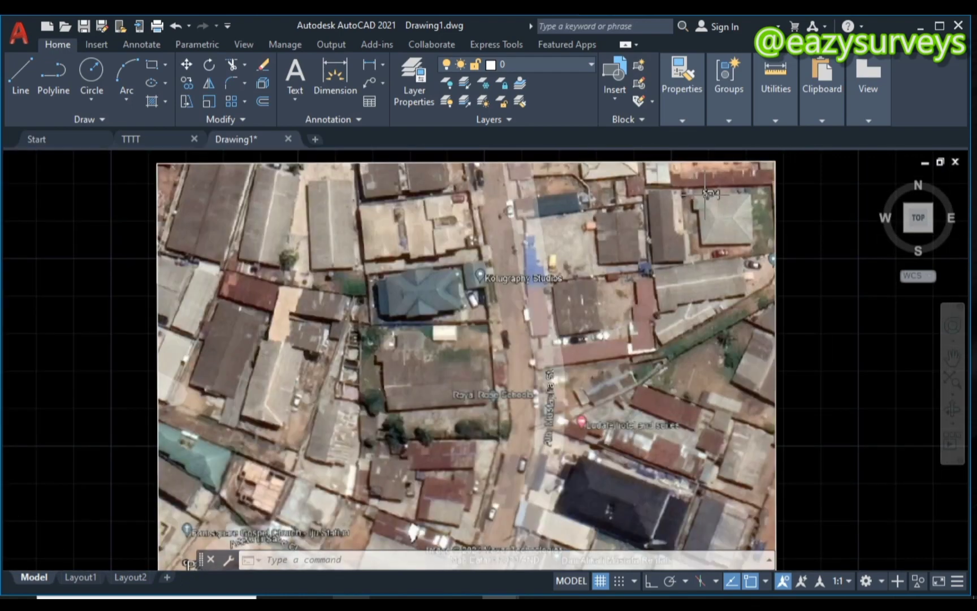
pyautogui.scroll(-2, 735, 203)
pyautogui.scroll(2, 740, 206)
pyautogui.scroll(-2, 741, 206)
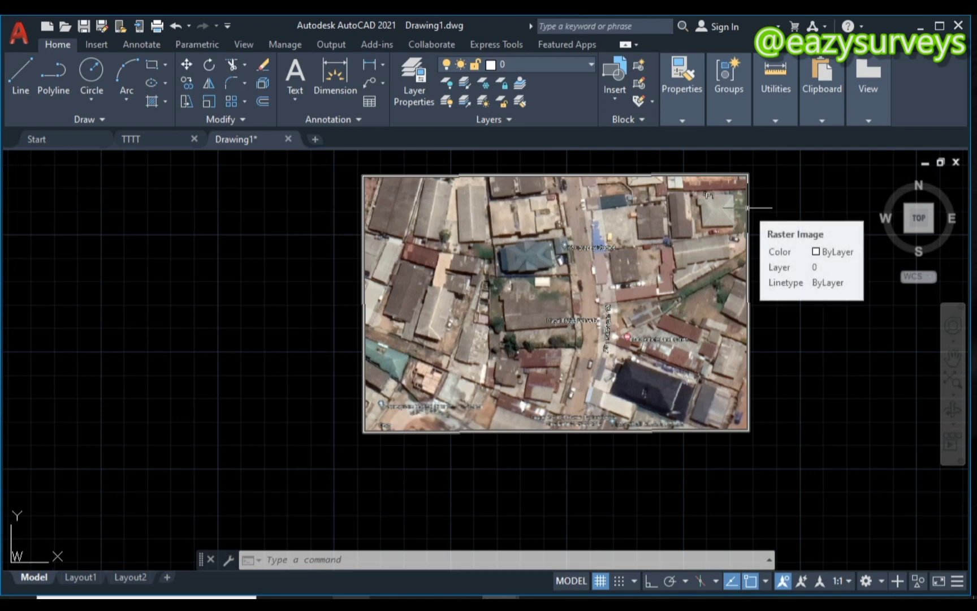
# Send the aerial image to the back with Draw Order
pyautogui.click(748, 207)
pyautogui.rightClick(774, 232)
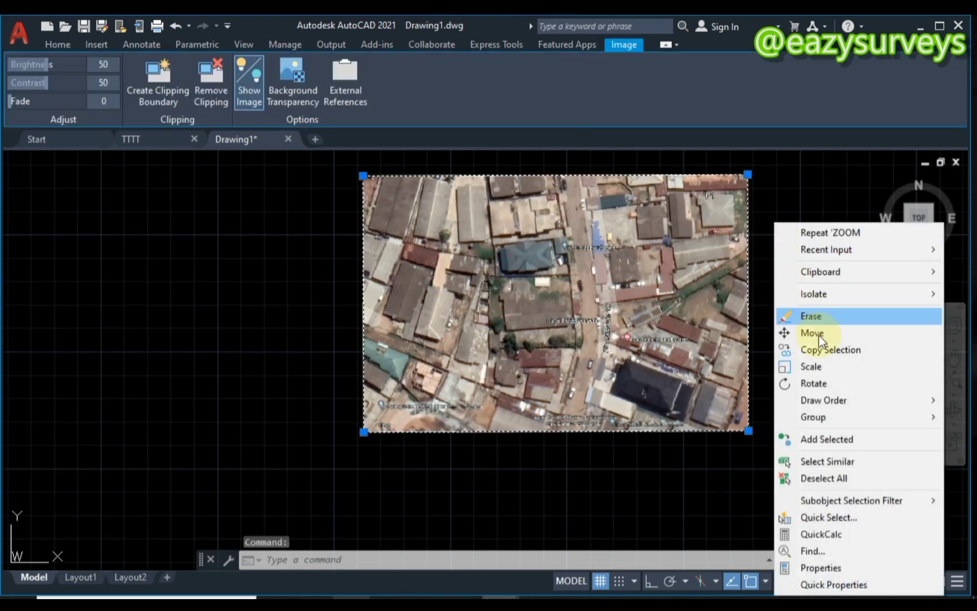
pyautogui.moveTo(833, 398)
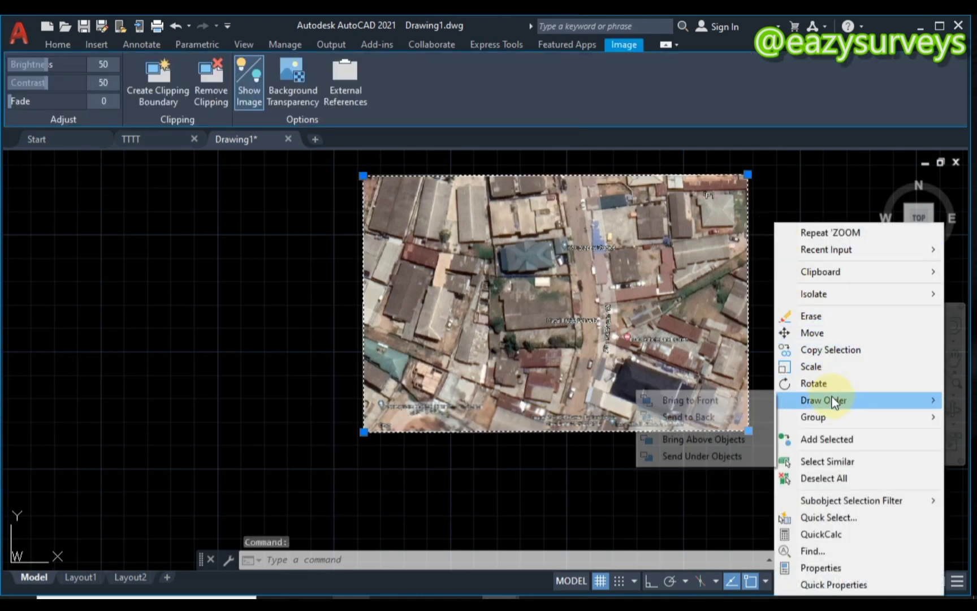
pyautogui.click(712, 417)
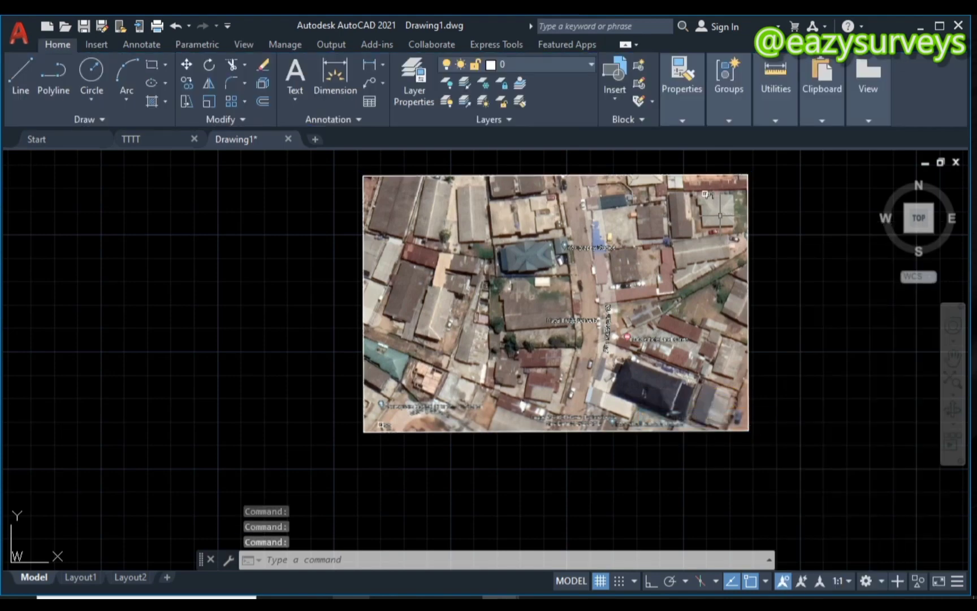
# Zoom in to inspect the P1 and P2 markers, then zoom extents
pyautogui.click(952, 376)
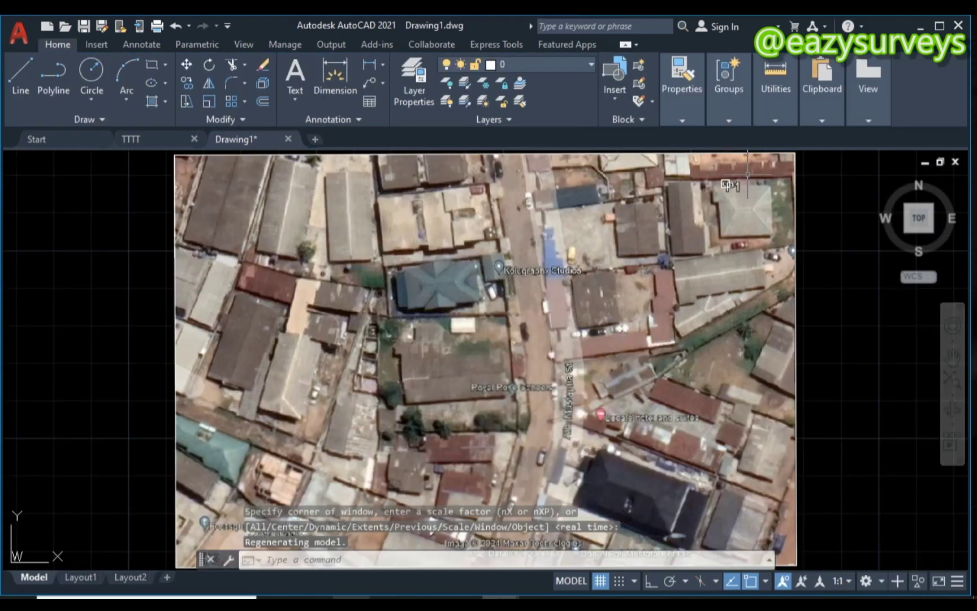
pyautogui.scroll(4, 728, 184)
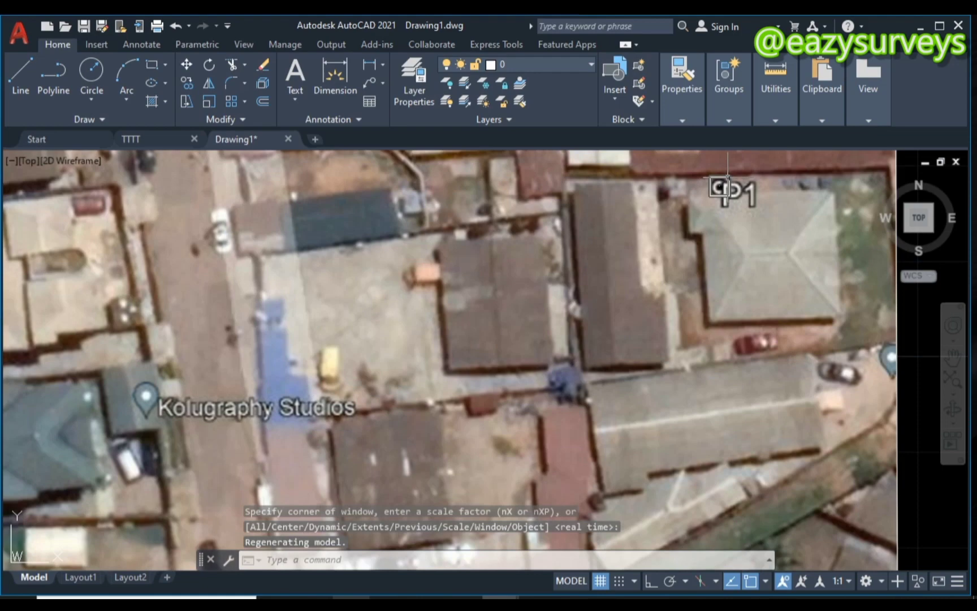
pyautogui.scroll(-7, 727, 185)
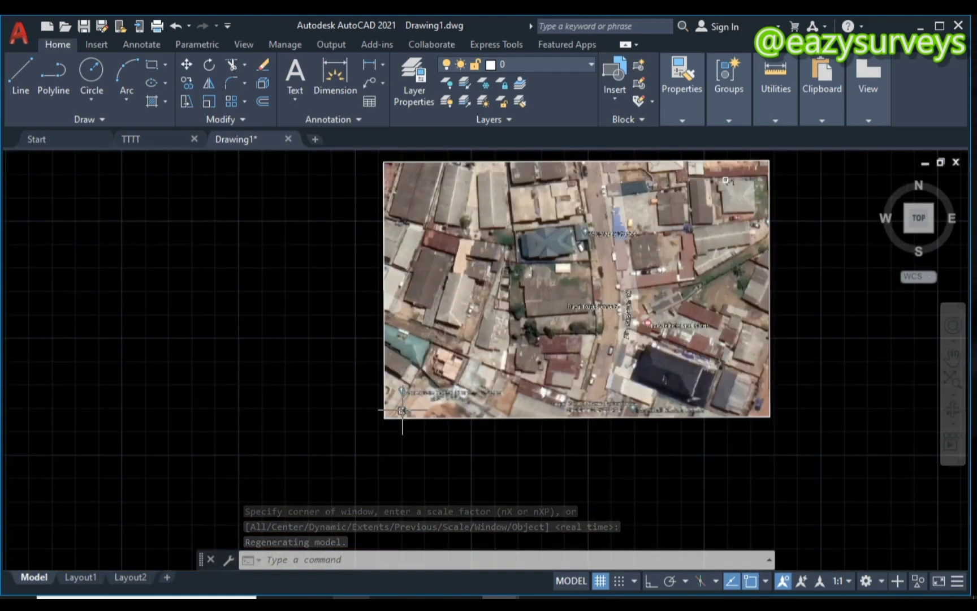
pyautogui.scroll(9, 402, 410)
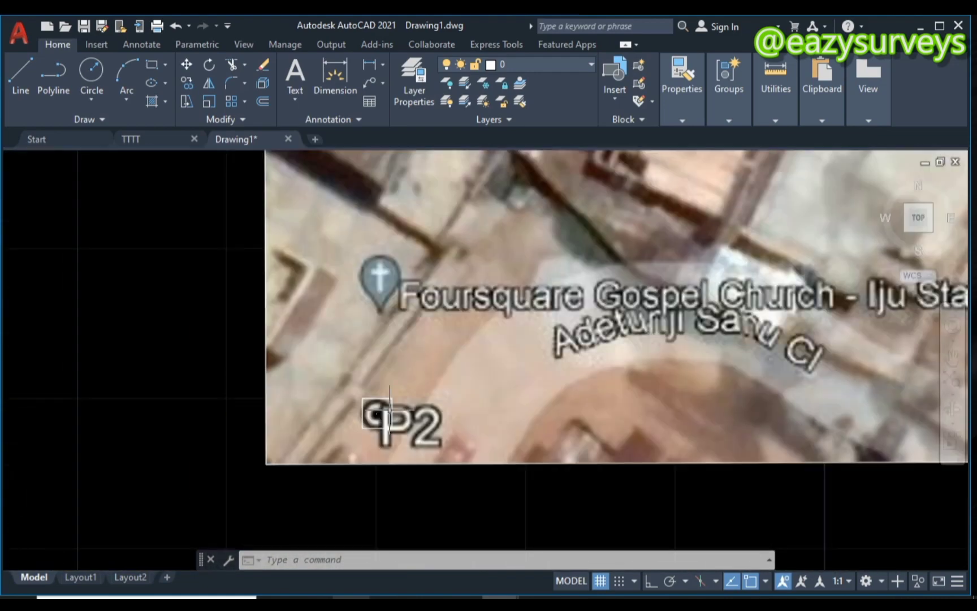
pyautogui.scroll(-8, 389, 407)
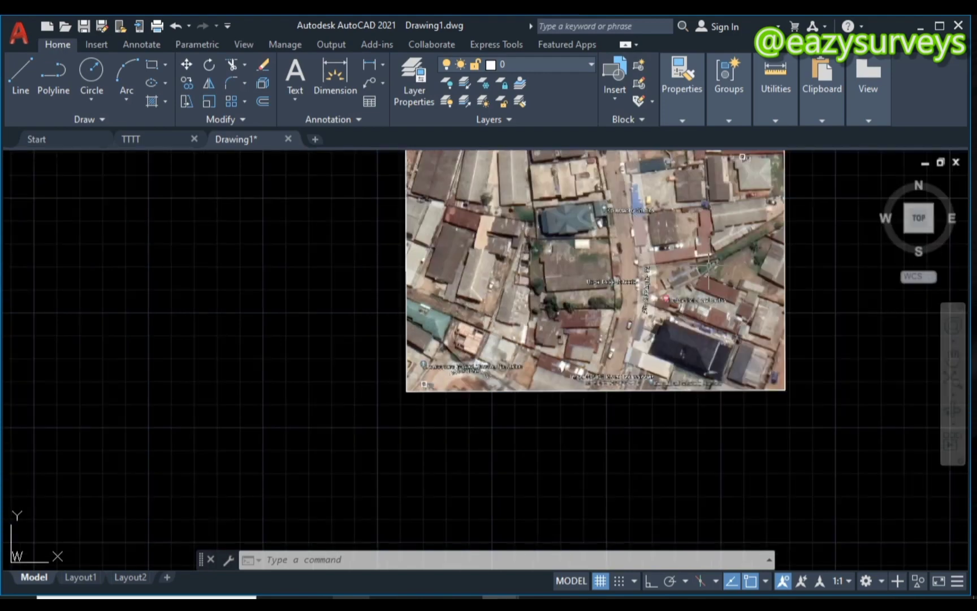
pyautogui.click(953, 378)
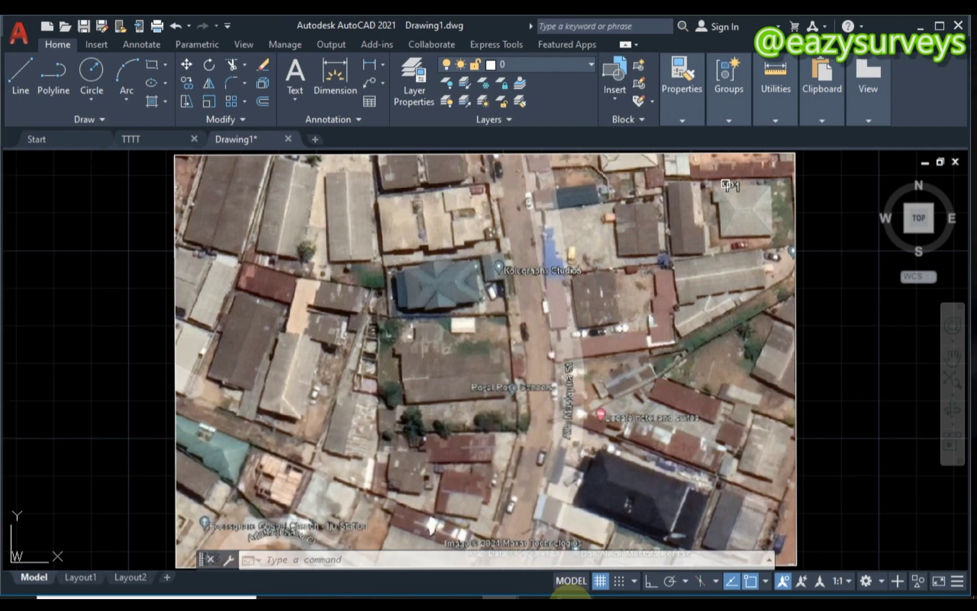
# Measure the school plot's south boundary in Google Earth's ruler in meters: 26.19 m
pyautogui.click(571, 593)
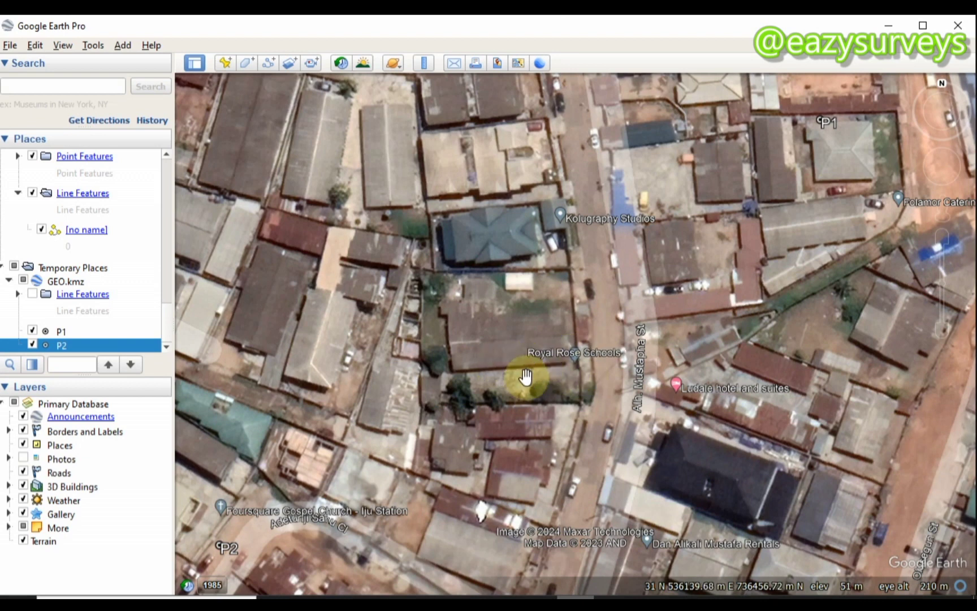
pyautogui.click(425, 63)
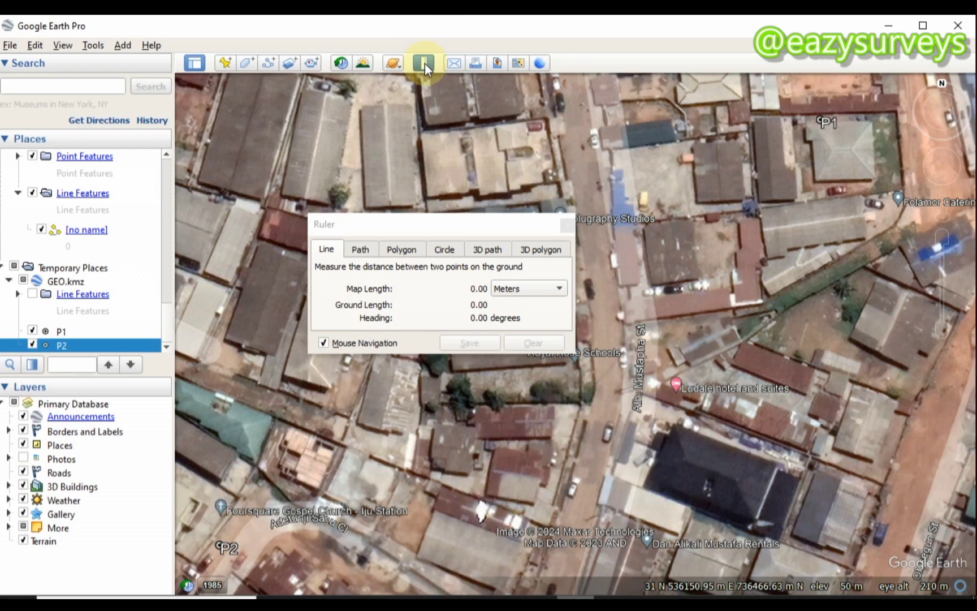
pyautogui.moveTo(406, 226); pyautogui.dragTo(331, 219)
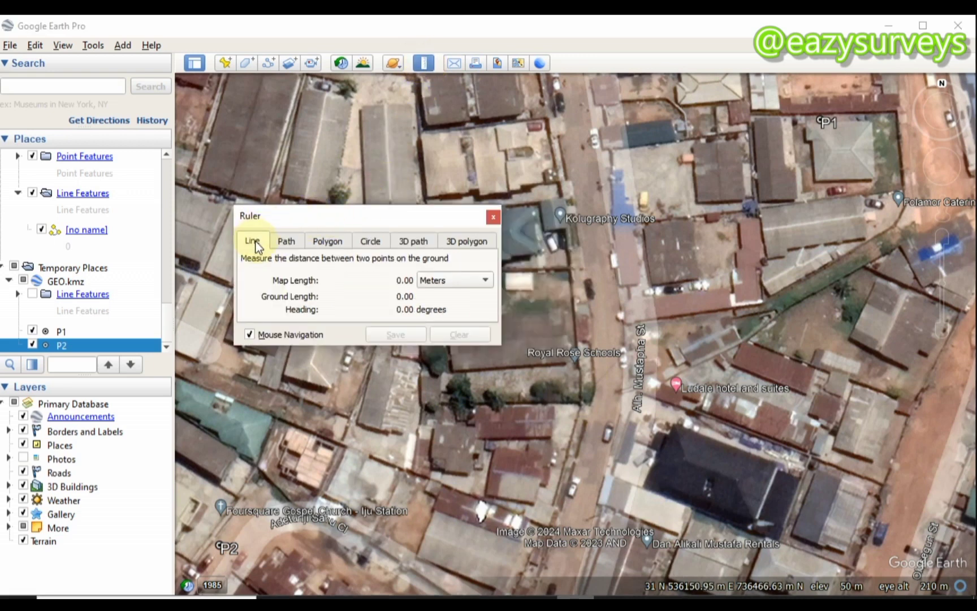
pyautogui.click(481, 281)
pyautogui.click(480, 281)
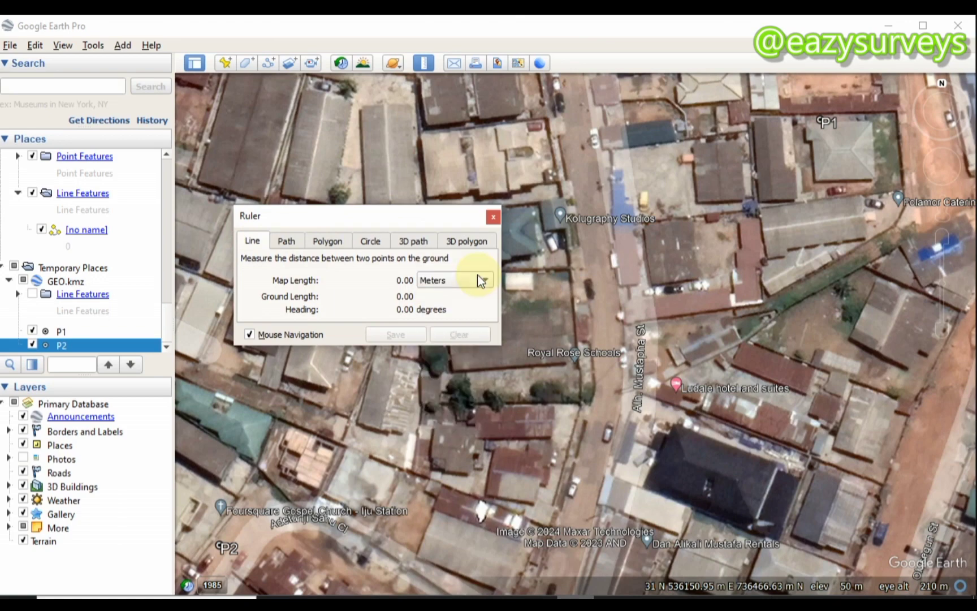
pyautogui.moveTo(415, 219); pyautogui.dragTo(220, 195)
pyautogui.scroll(2, 457, 371)
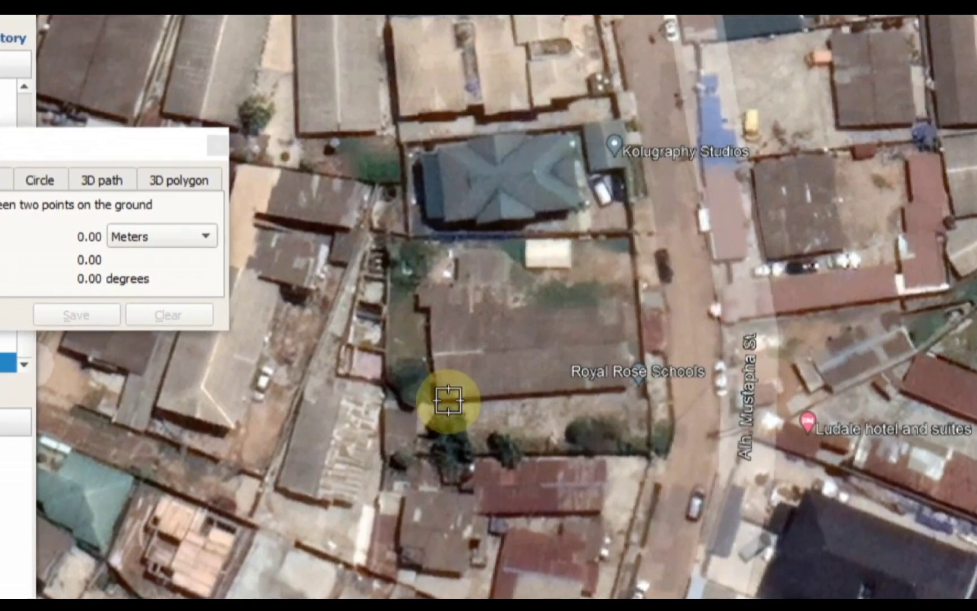
pyautogui.click(439, 397)
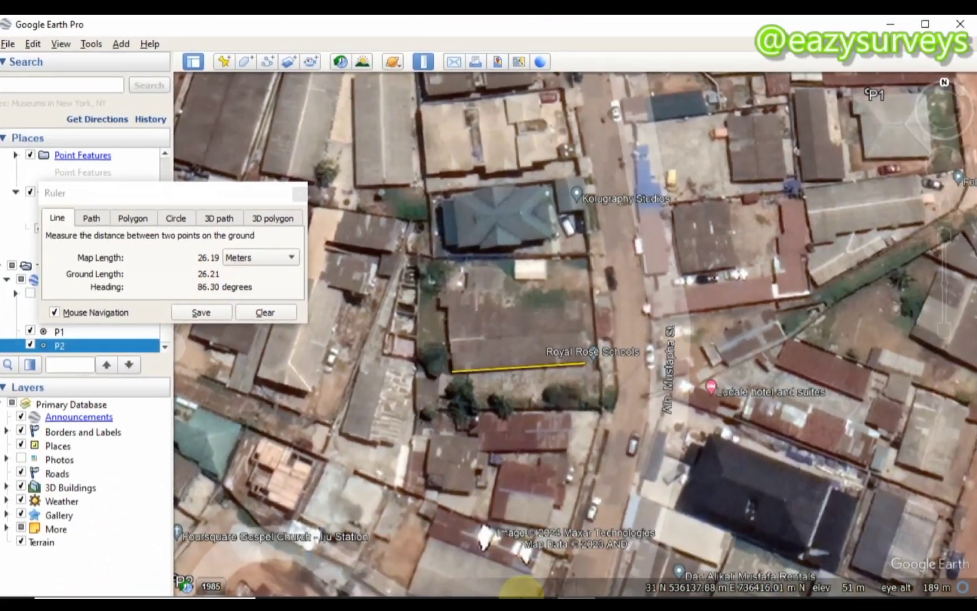
pyautogui.click(574, 558)
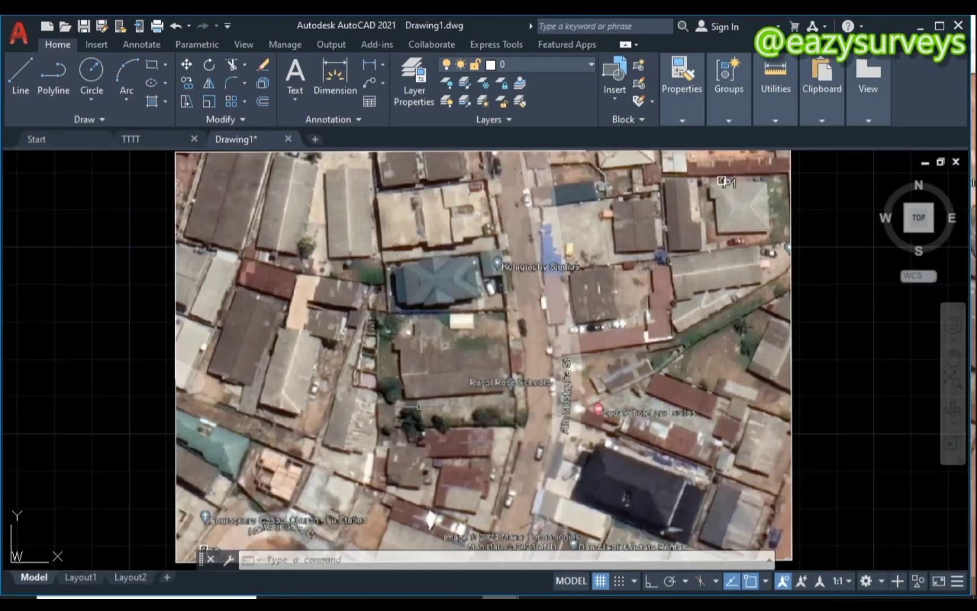
# Measure Distance between the plot's south-west and south-east corners, reading 26.197
pyautogui.click(781, 104)
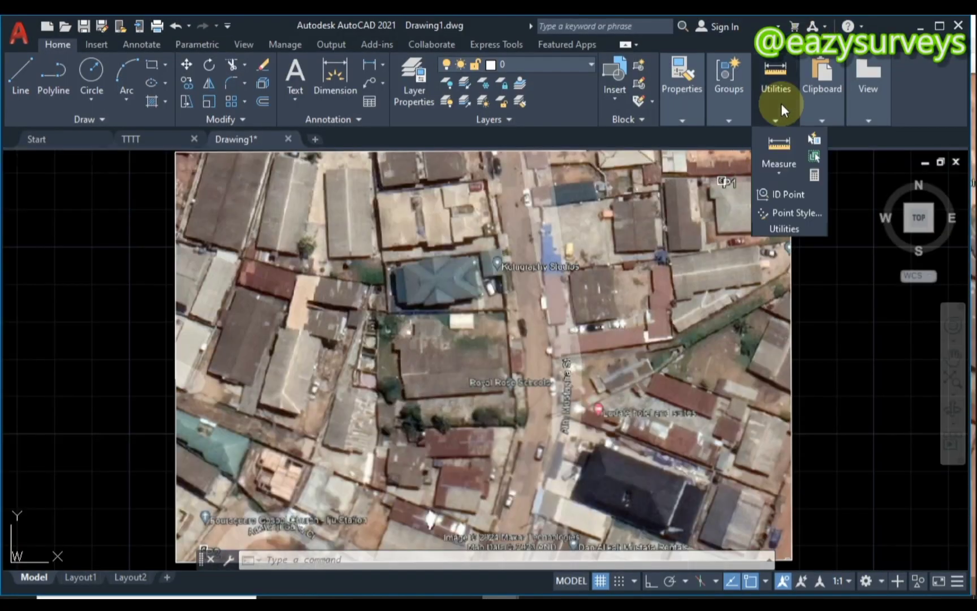
pyautogui.click(785, 165)
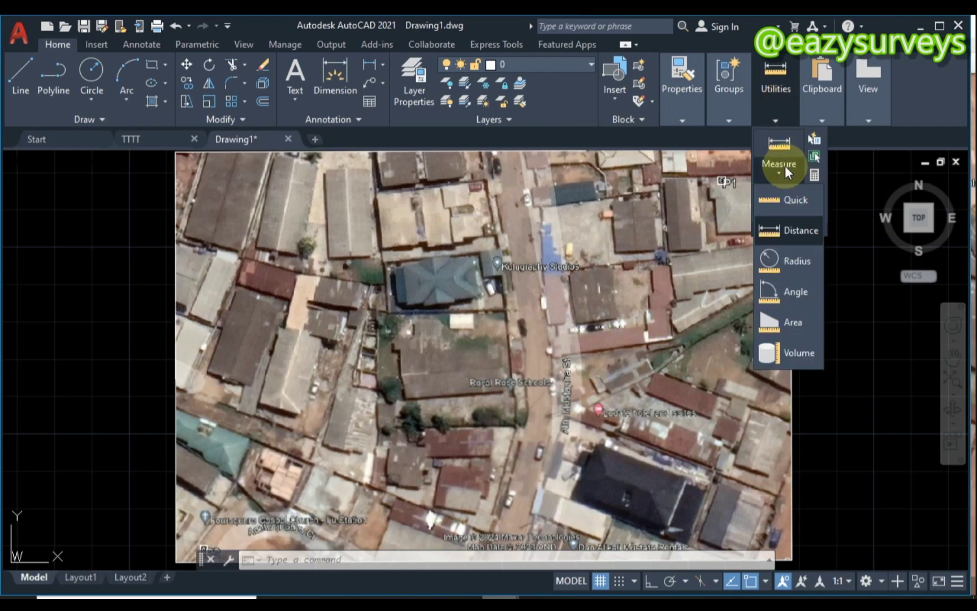
pyautogui.click(792, 232)
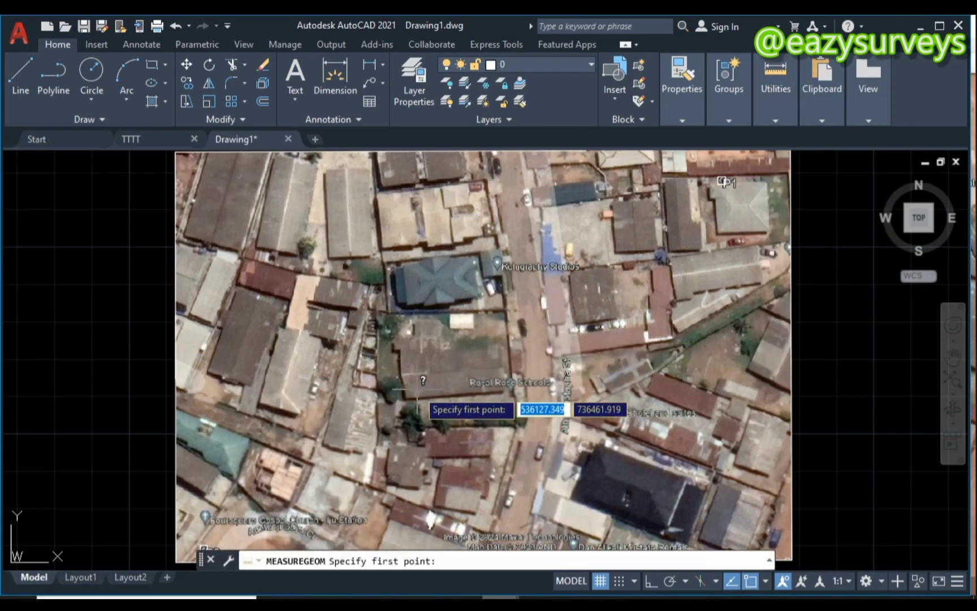
pyautogui.scroll(4, 414, 398)
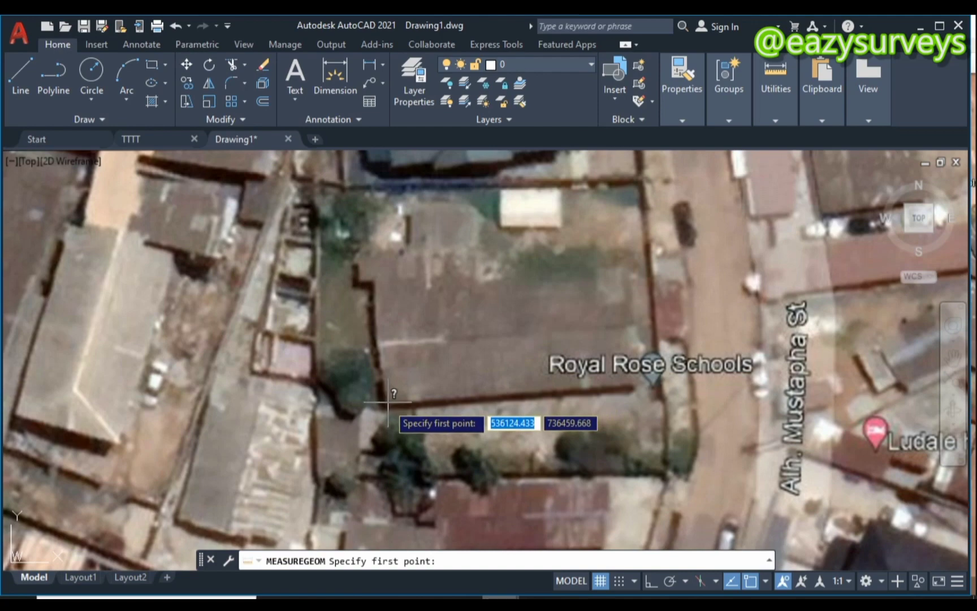
pyautogui.click(386, 403)
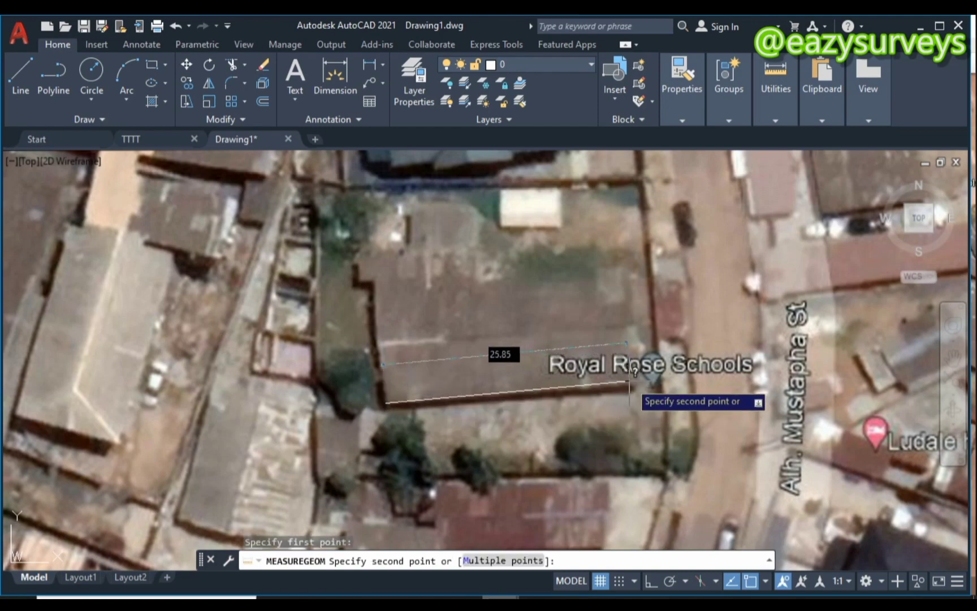
pyautogui.scroll(-2, 632, 373)
pyautogui.scroll(2, 632, 374)
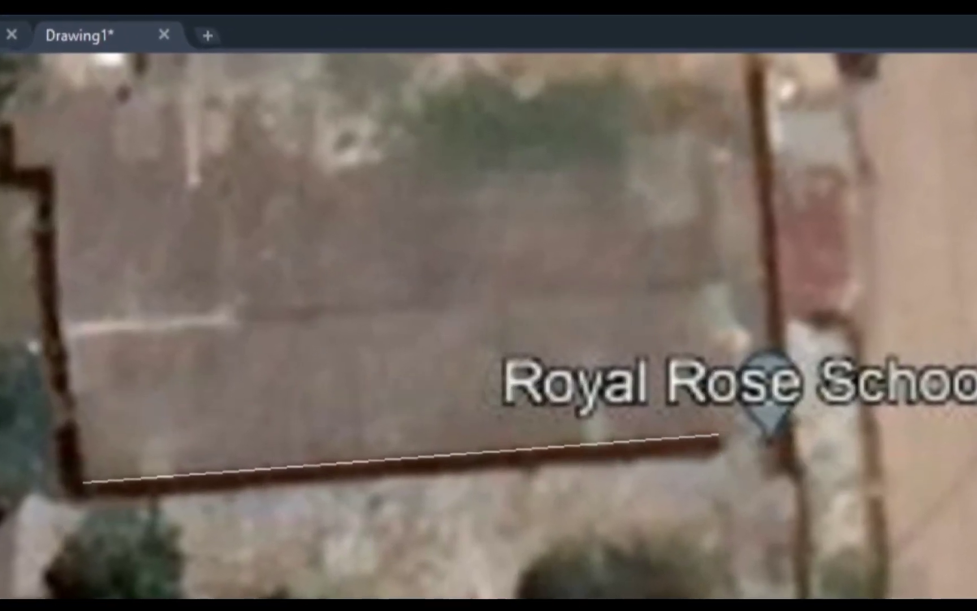
pyautogui.click(719, 434)
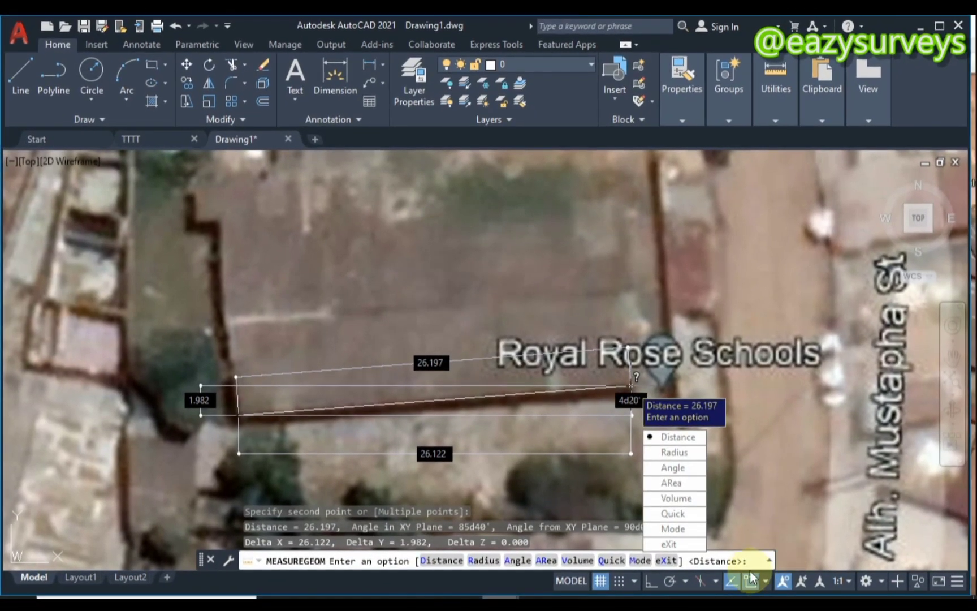
pyautogui.press('F2')
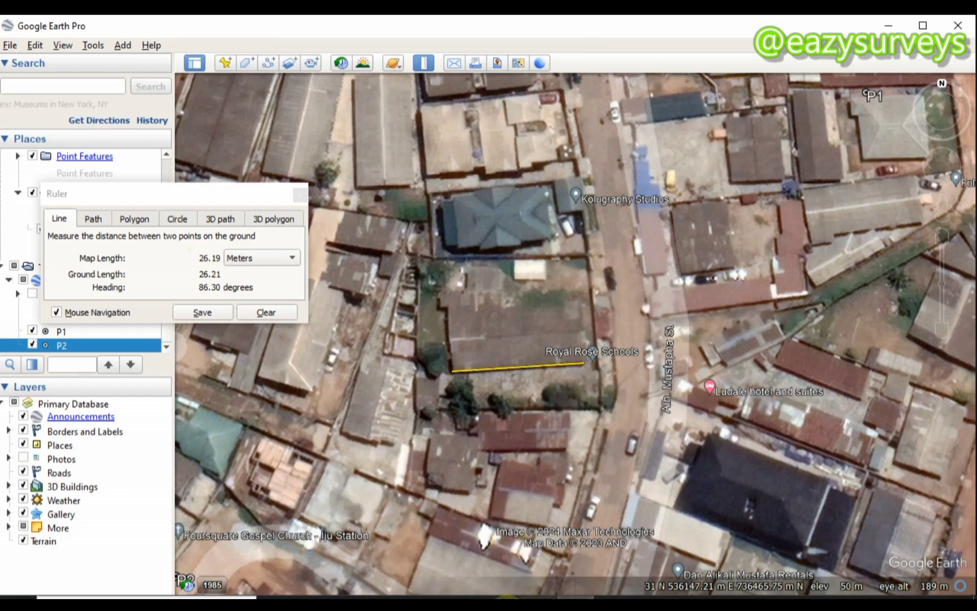
pyautogui.moveTo(497, 598)
pyautogui.click(562, 548)
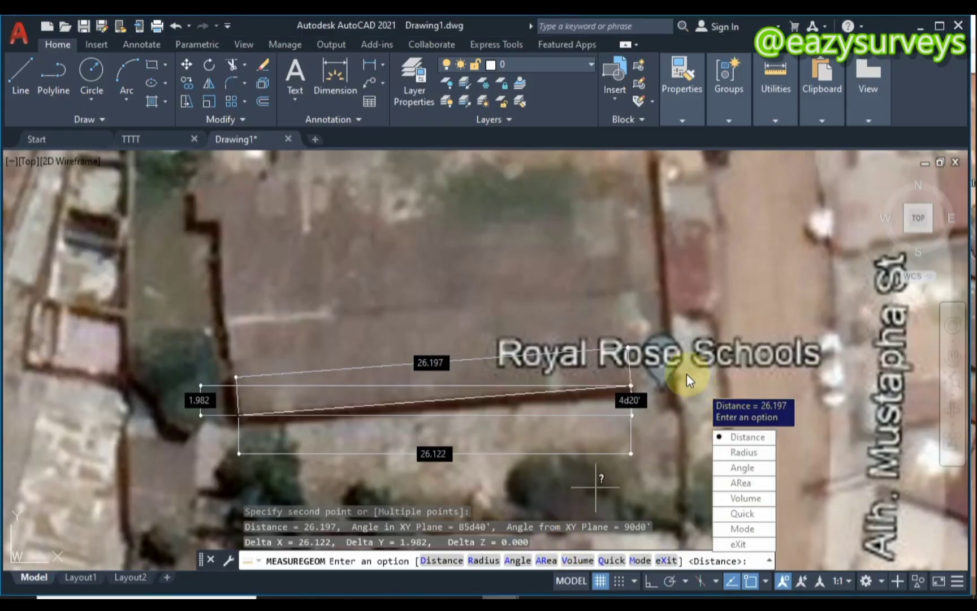